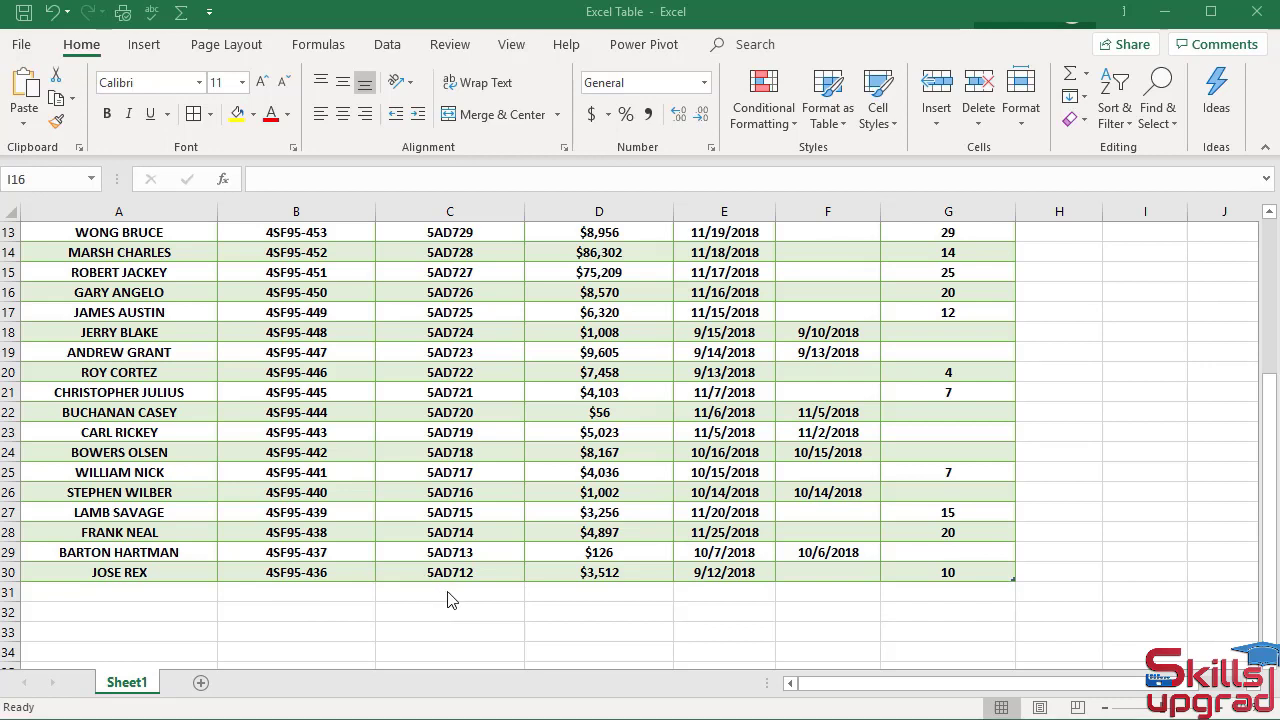
Copy the invoice number in C12 into C31, directly beneath the last row of the table
{"action": "left_click", "coordinate": [447, 591]}
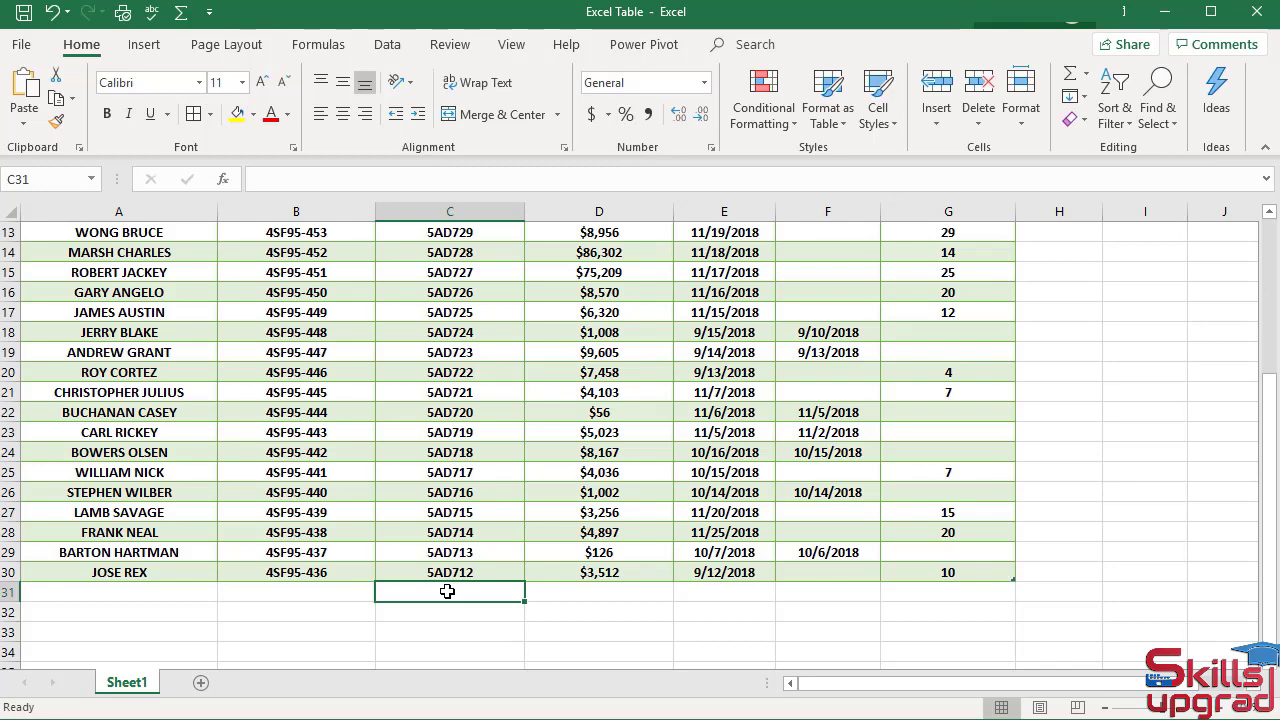
{"action": "scroll", "coordinate": [447, 591], "scroll_direction": "up", "scroll_amount": 4}
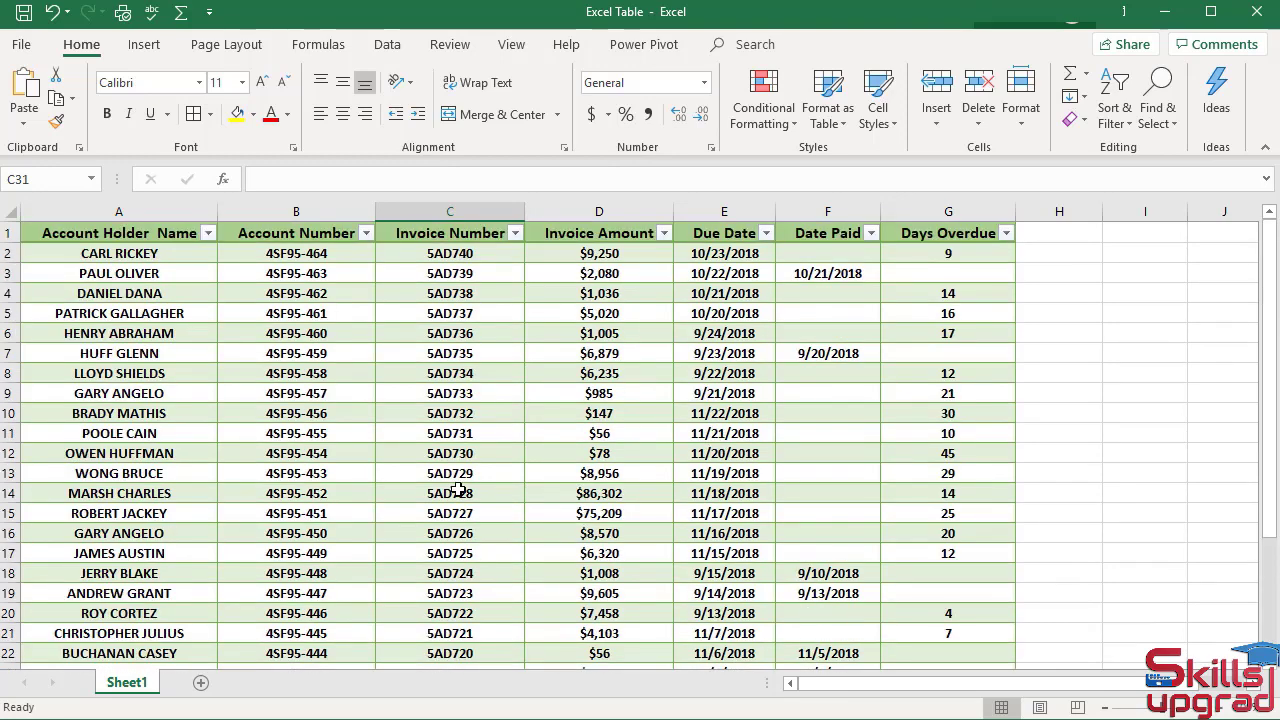
{"action": "left_click", "coordinate": [451, 455]}
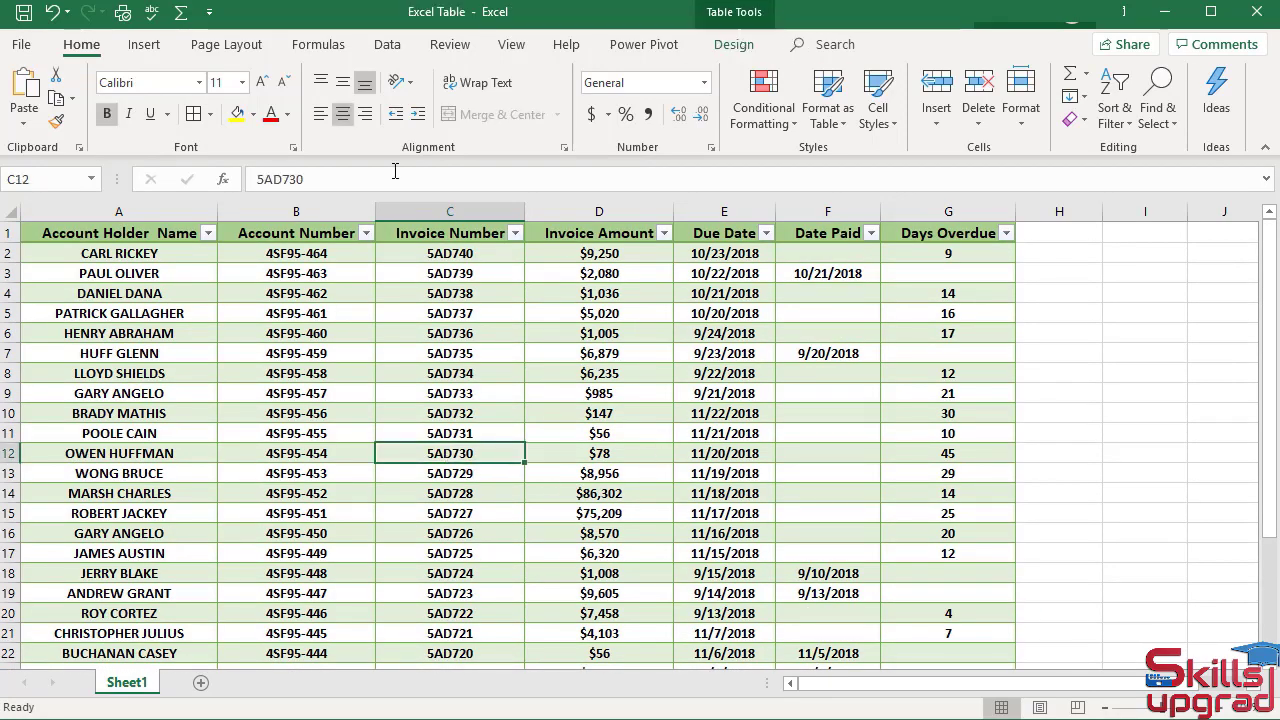
{"action": "left_click", "coordinate": [53, 100]}
{"action": "scroll", "coordinate": [380, 505], "scroll_direction": "down", "scroll_amount": 5}
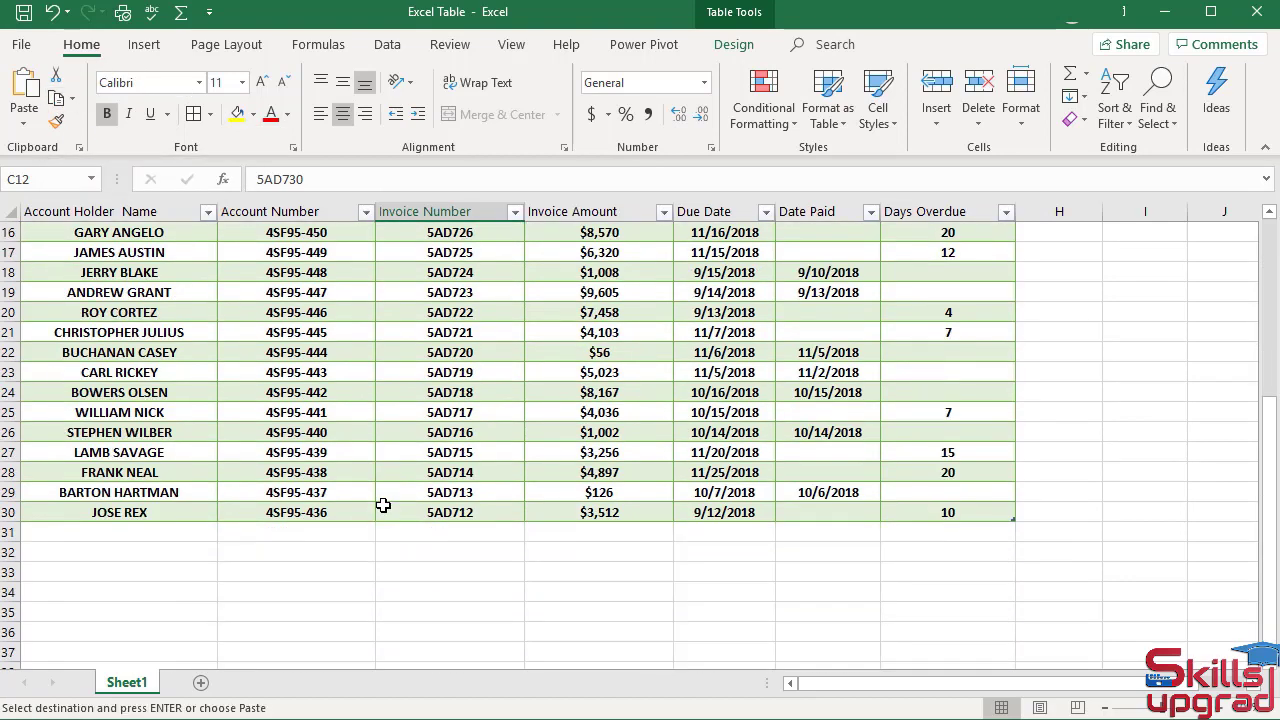
{"action": "left_click", "coordinate": [433, 535]}
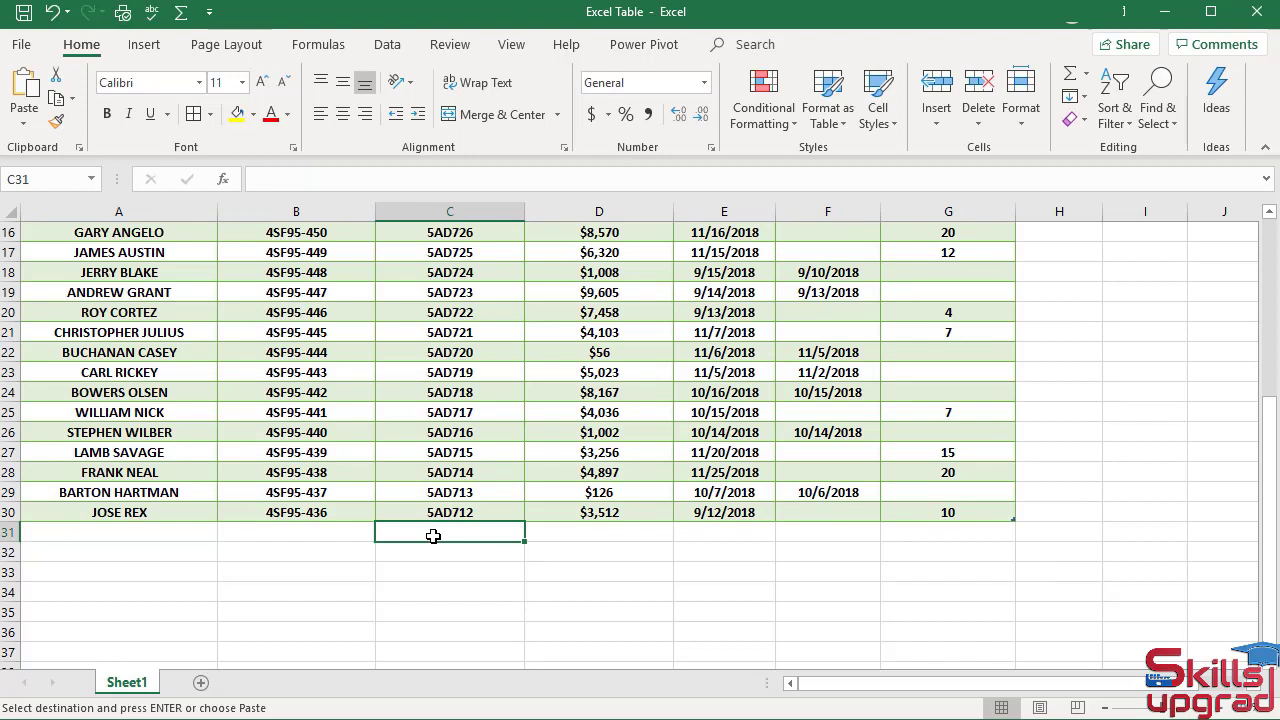
{"action": "key", "text": "Return"}
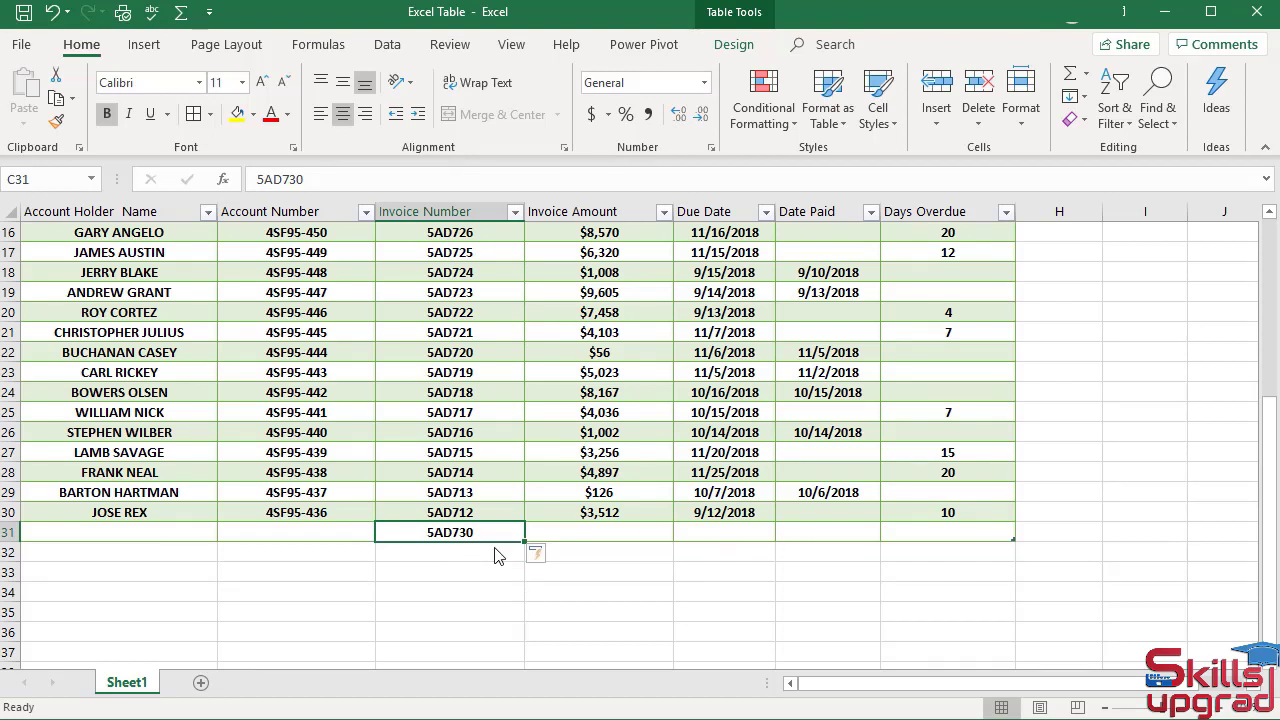
{"action": "left_click", "coordinate": [8, 531]}
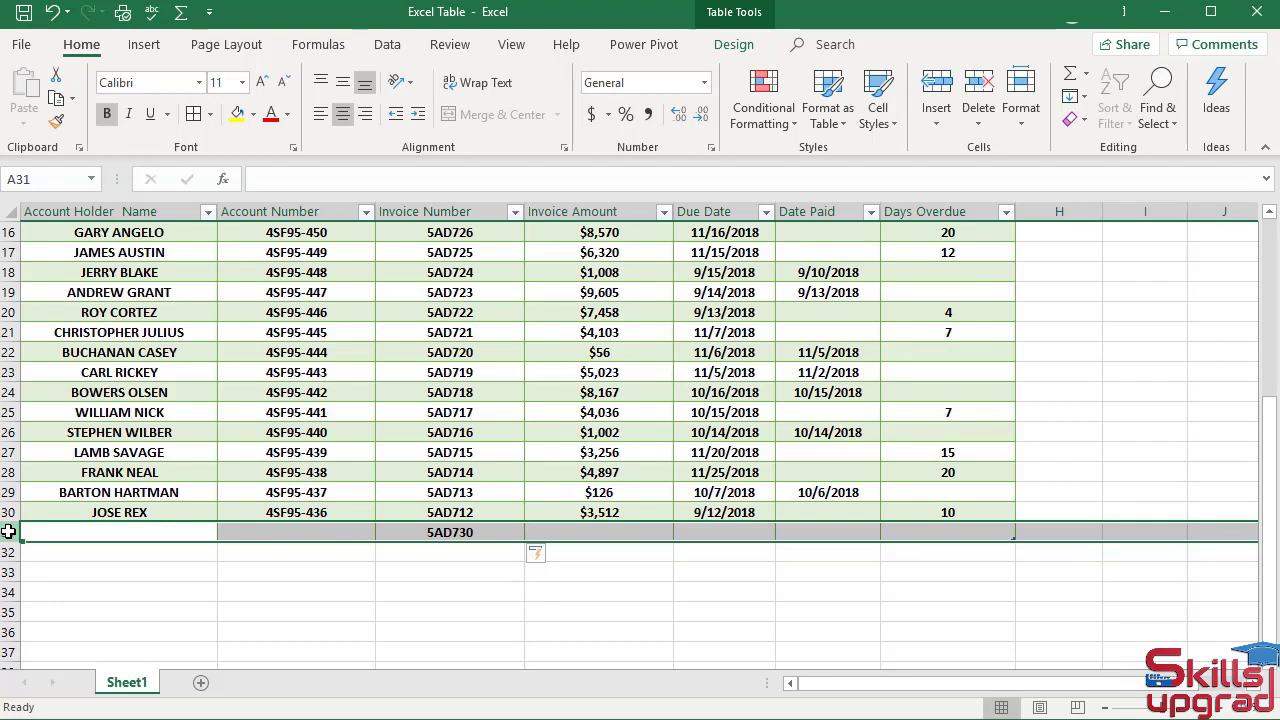
Enter 7 in G32, directly beneath the table's Days Overdue column
{"action": "left_click", "coordinate": [943, 553]}
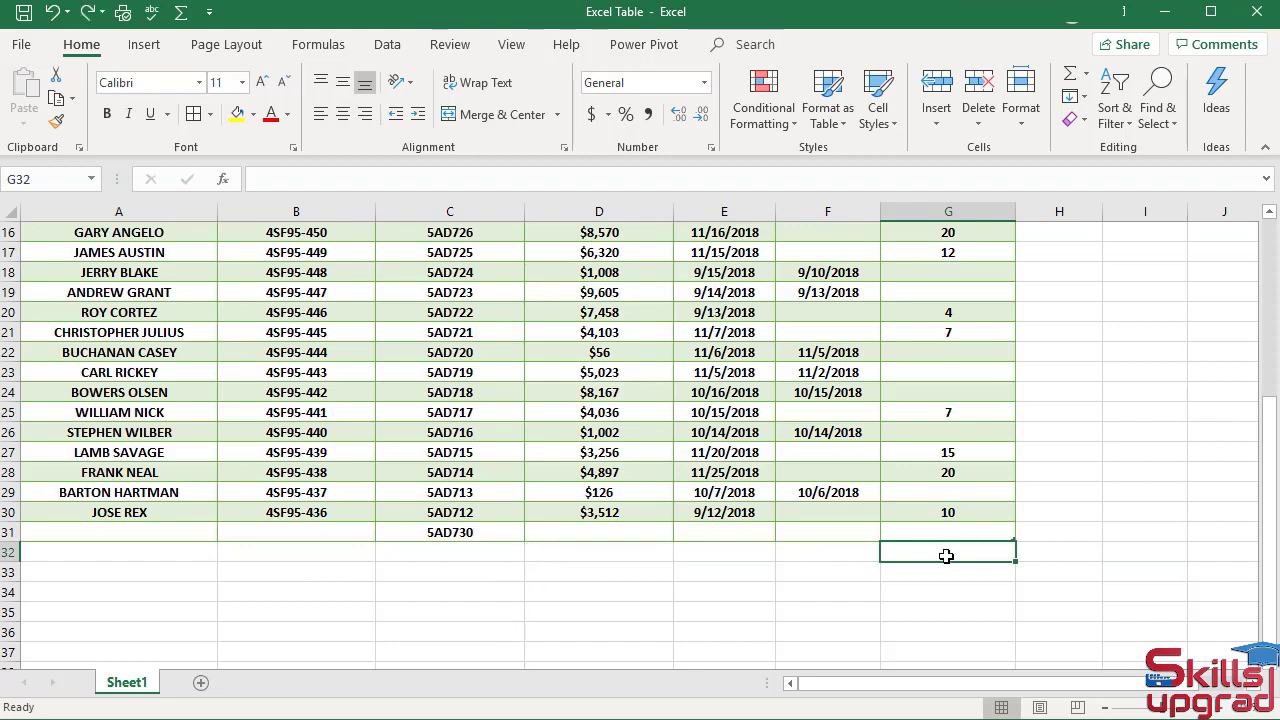
{"action": "type", "text": "7"}
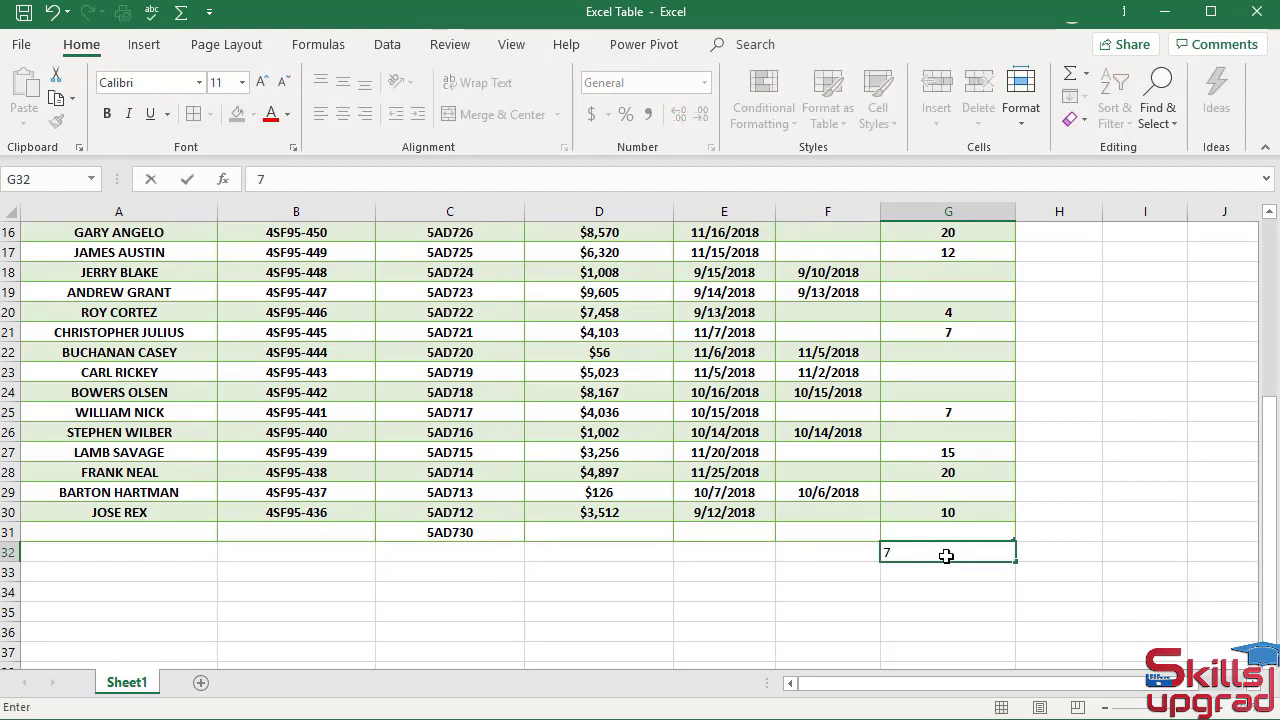
{"action": "key", "text": "Tab"}
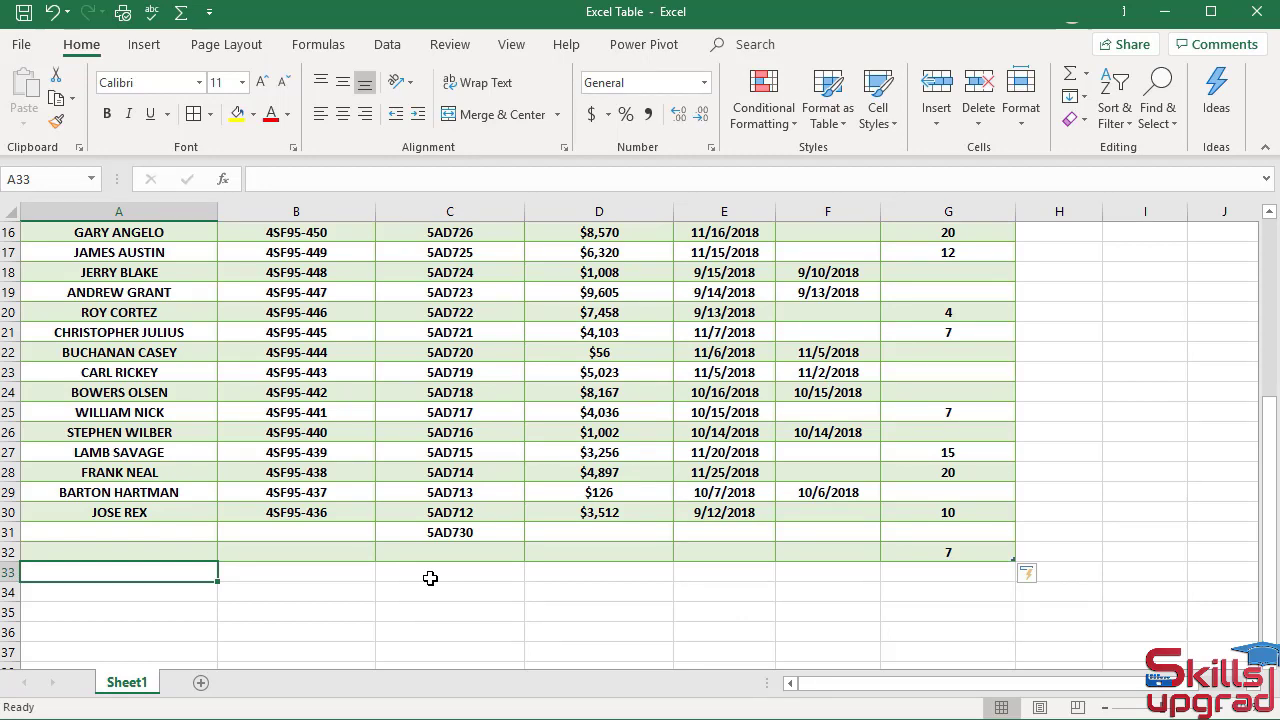
Insert a new table row above the record in row 12
{"action": "scroll", "coordinate": [526, 522], "scroll_direction": "up", "scroll_amount": 5}
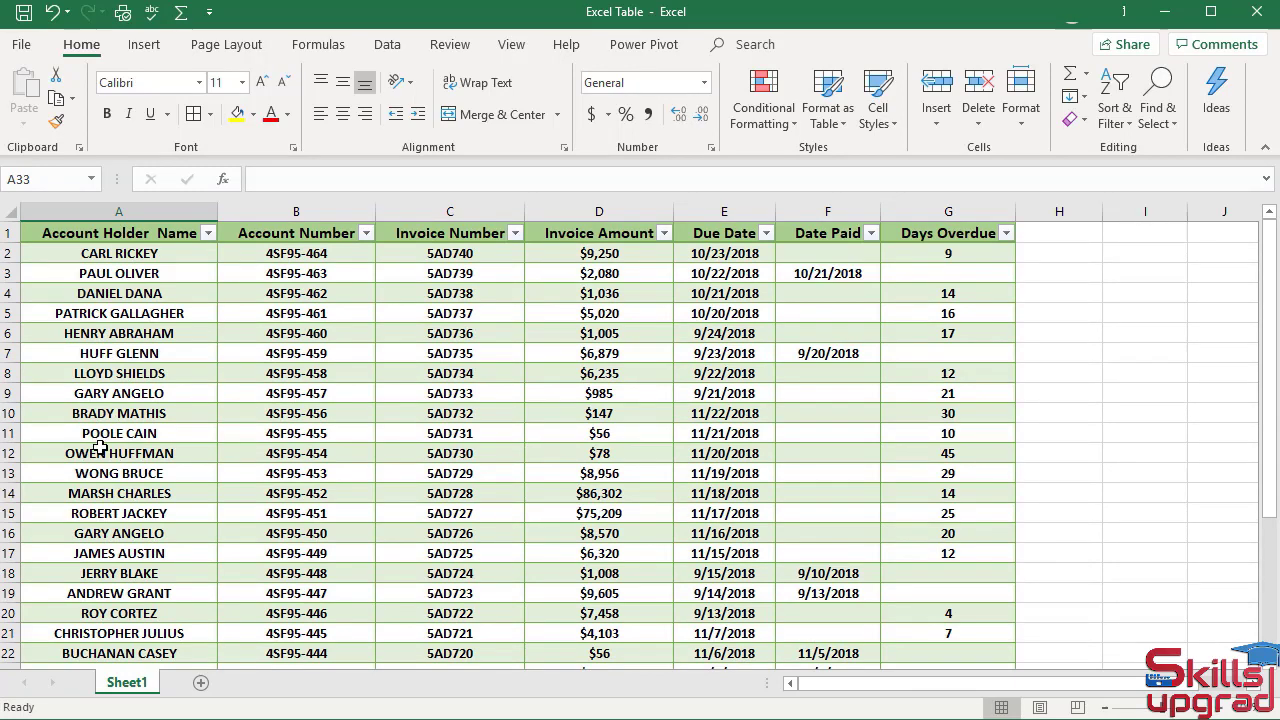
{"action": "left_click", "coordinate": [188, 452]}
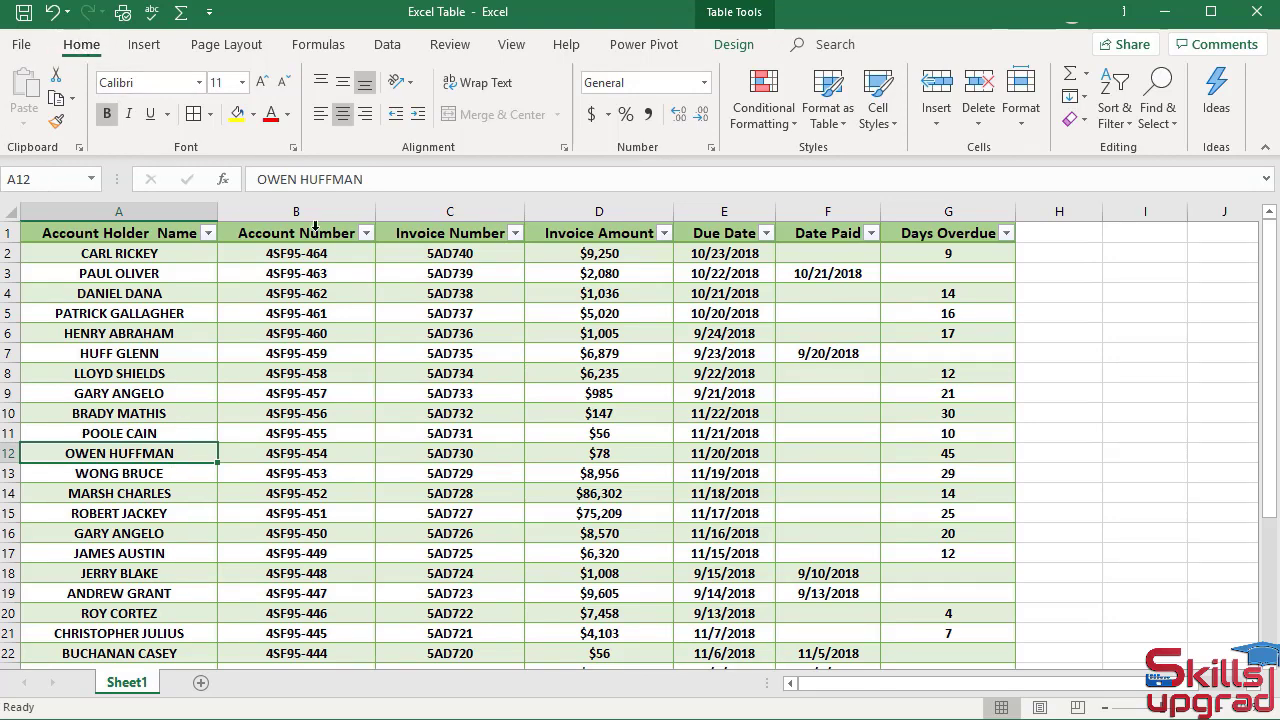
{"action": "left_click", "coordinate": [931, 130]}
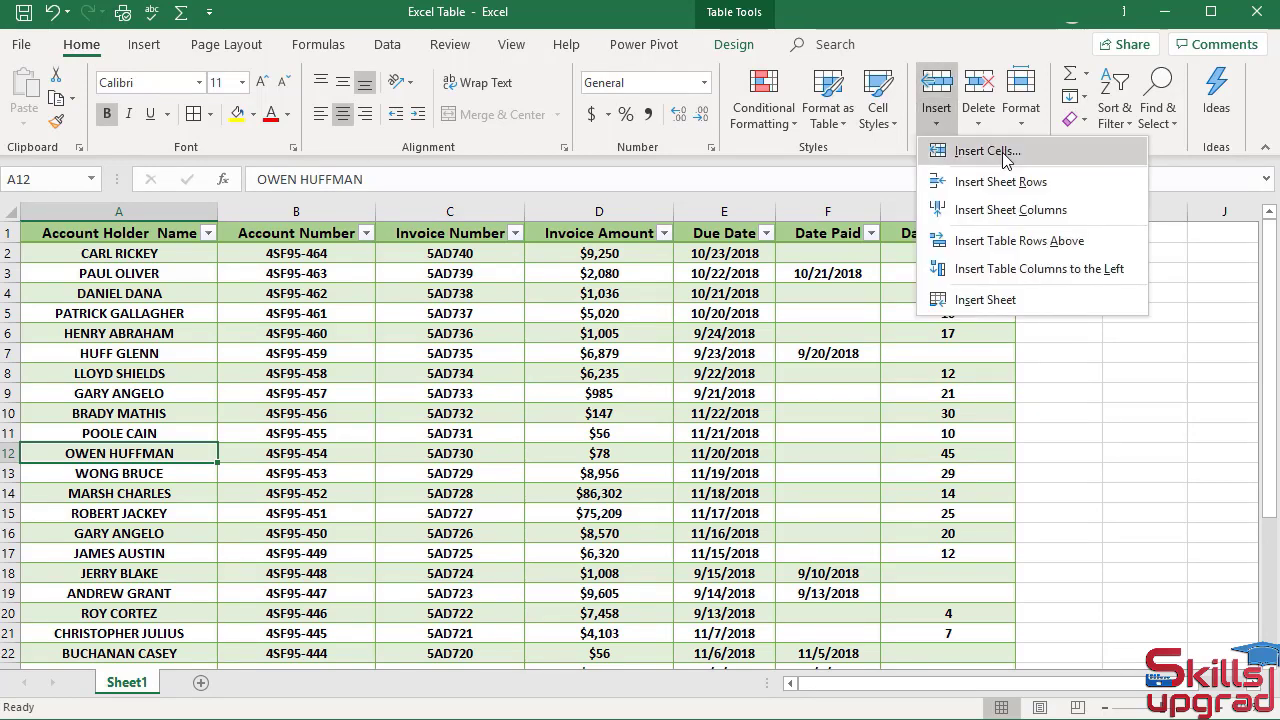
{"action": "left_click", "coordinate": [1019, 241]}
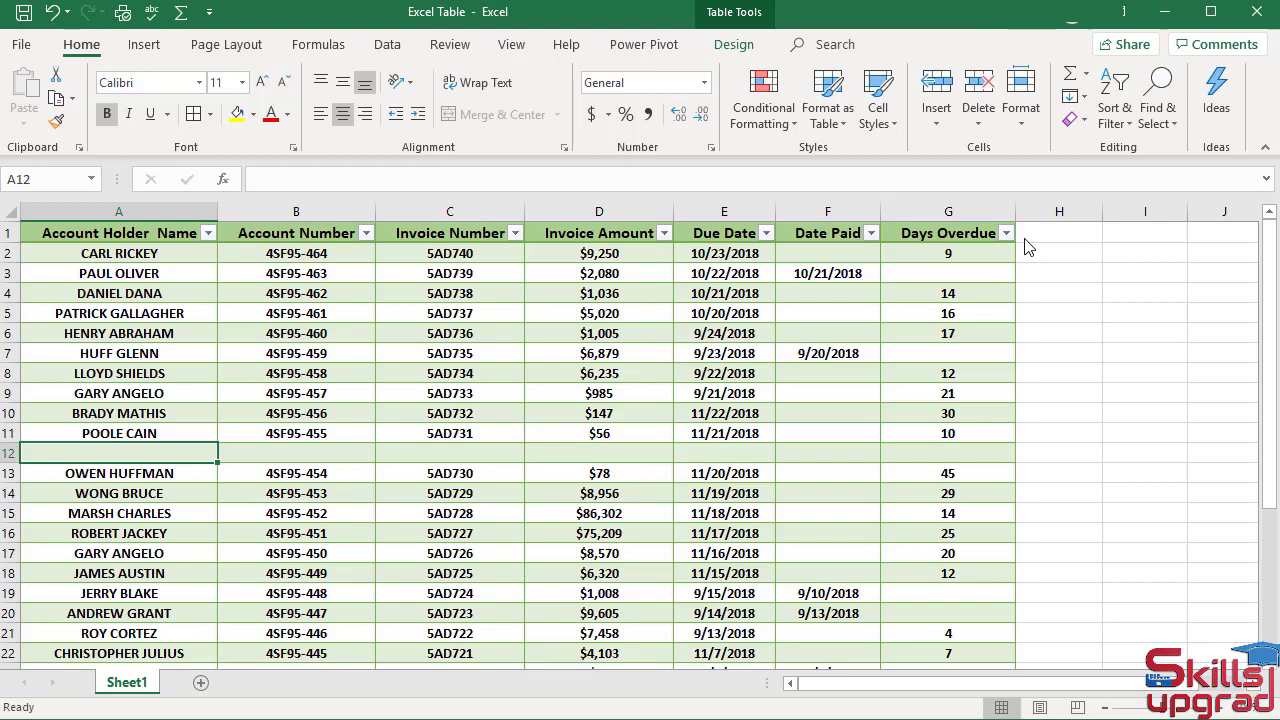
Copy the full record in row 6 (A6:G6) into the blank table row 12
{"action": "left_click_drag", "start_coordinate": [120, 333], "coordinate": [910, 333]}
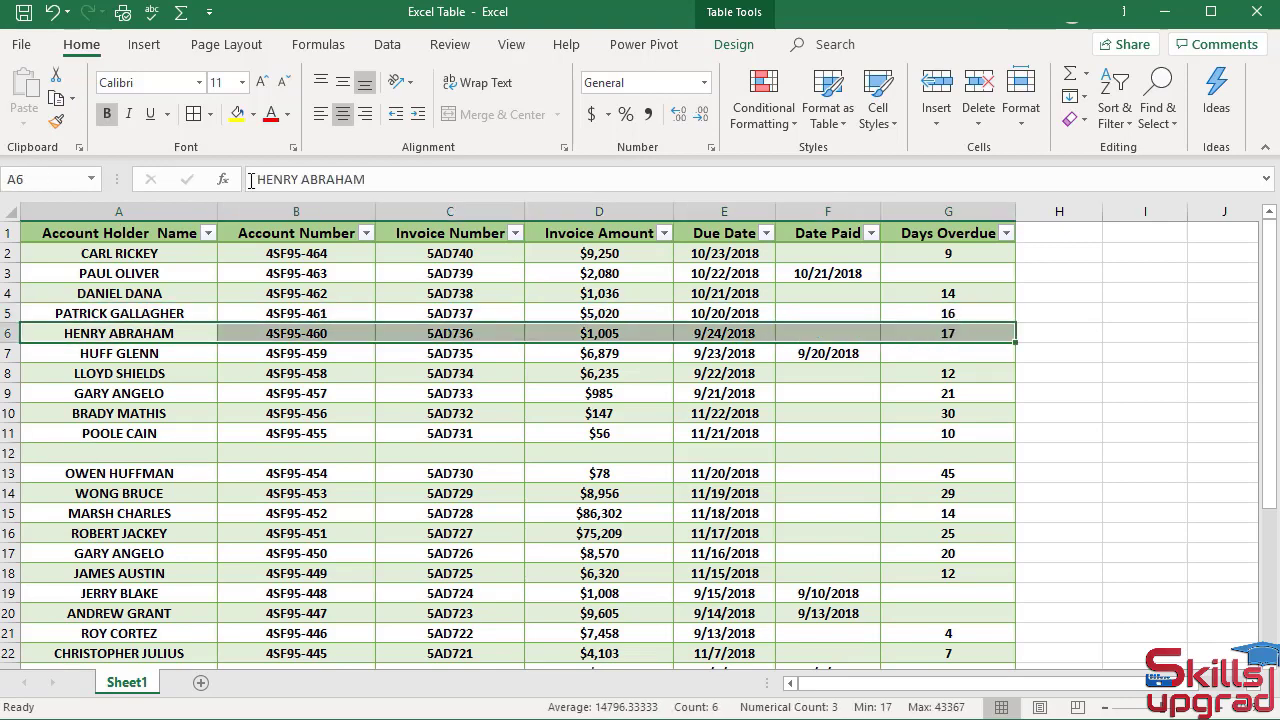
{"action": "left_click", "coordinate": [55, 97]}
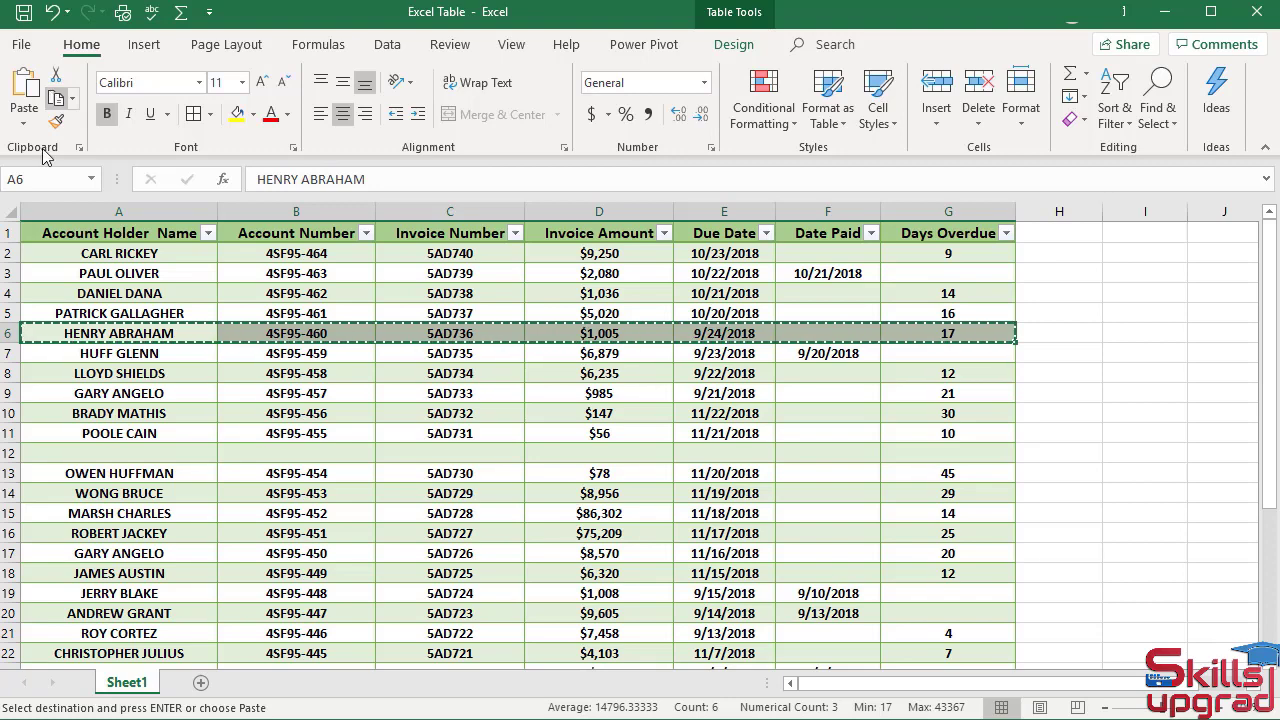
{"action": "left_click", "coordinate": [52, 454]}
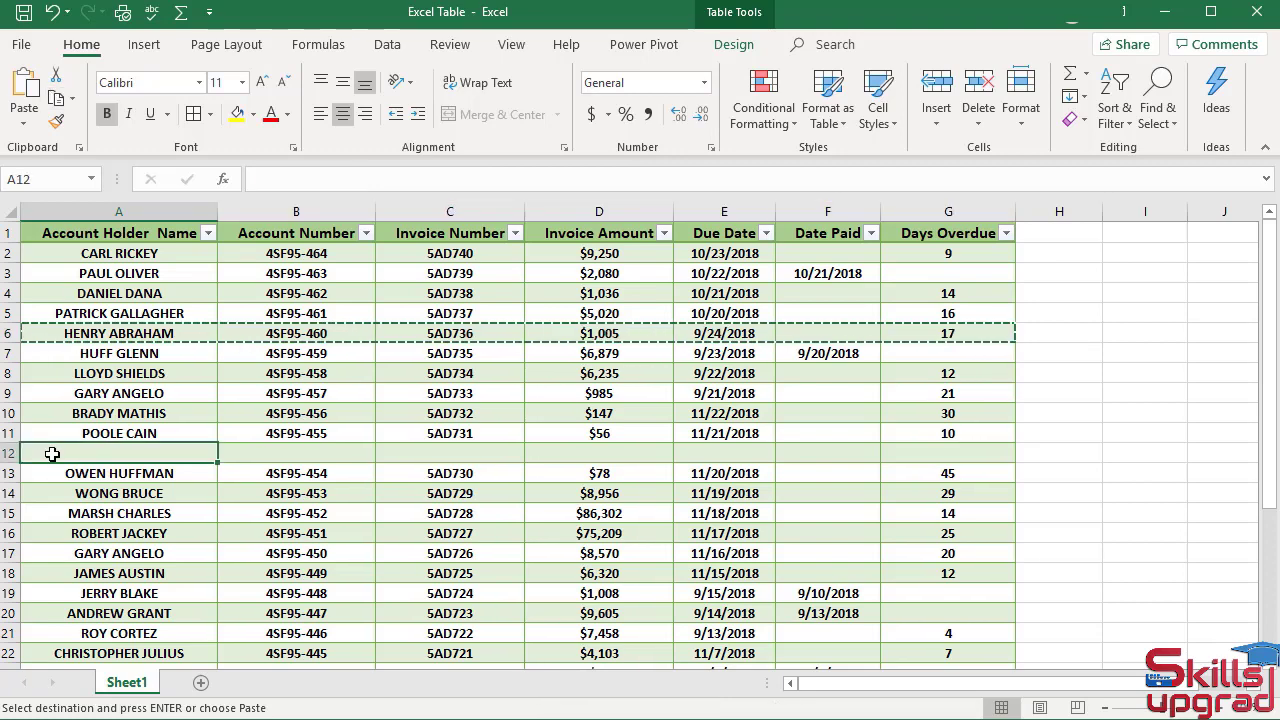
{"action": "key", "text": "Return"}
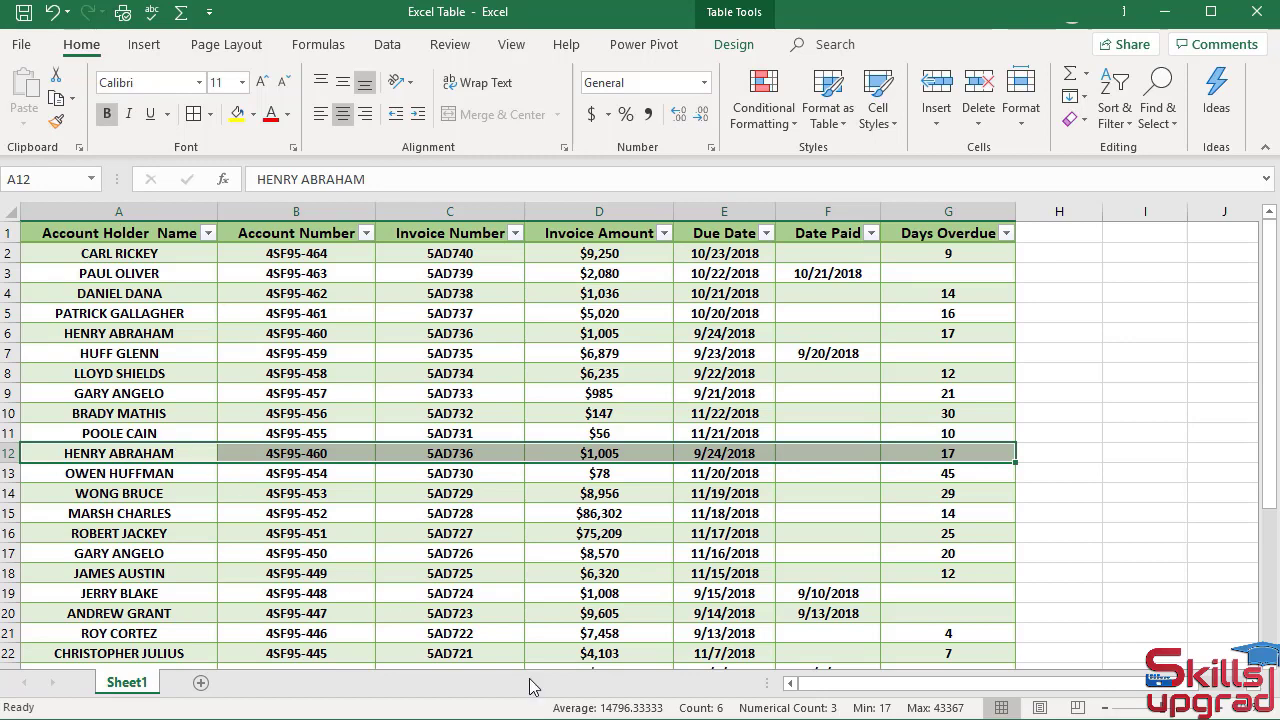
Enter Income in H12, directly beside the Days Overdue column, to extend the table by one column
{"action": "left_click", "coordinate": [1058, 452]}
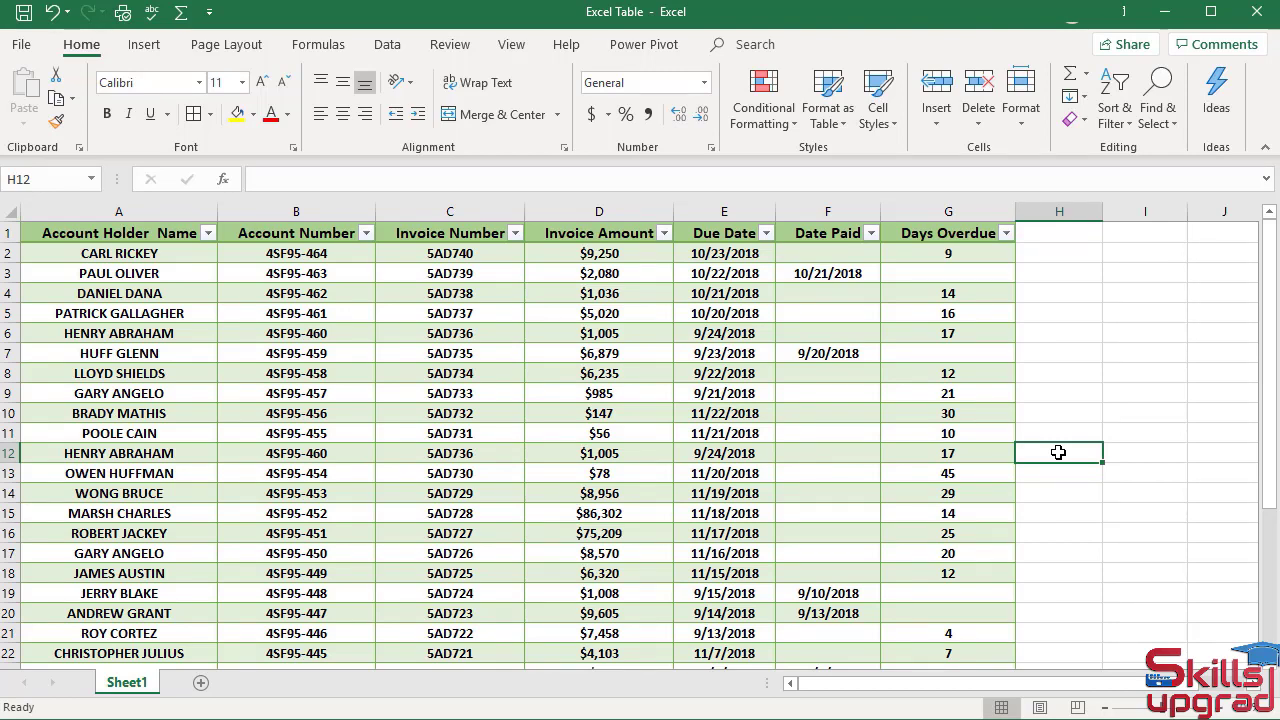
{"action": "type", "text": "Incom"}
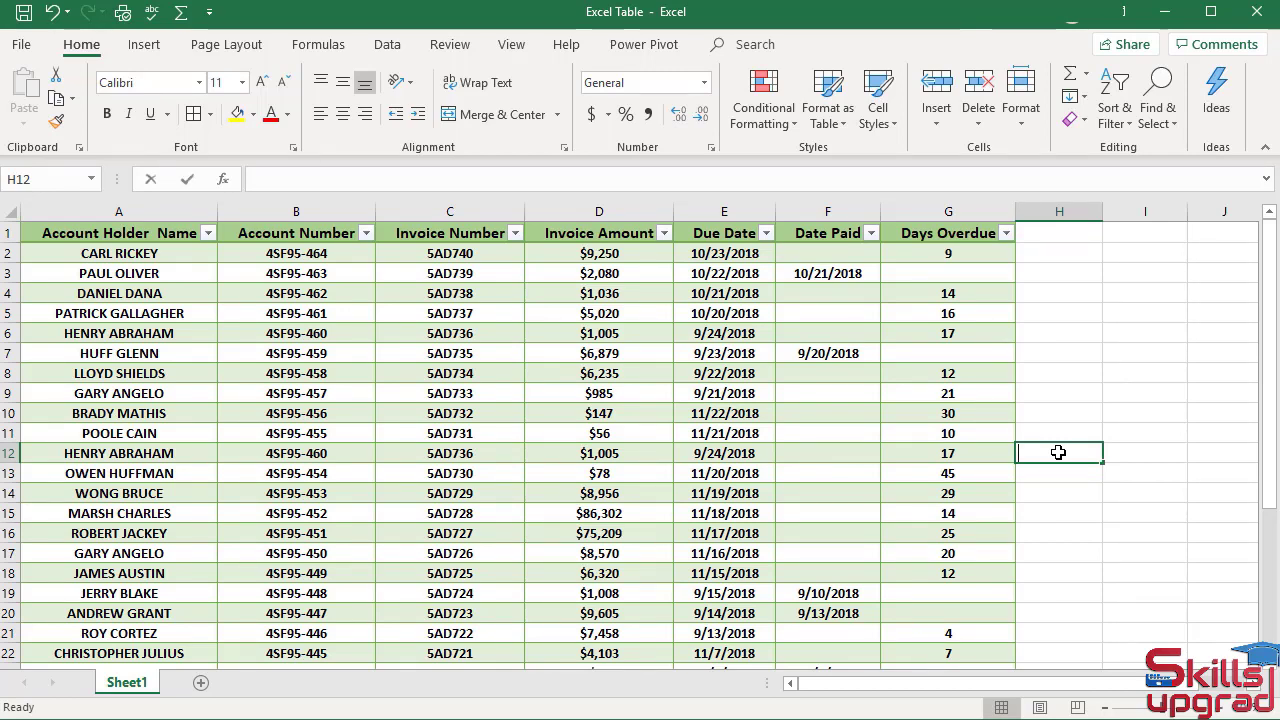
{"action": "type", "text": "e"}
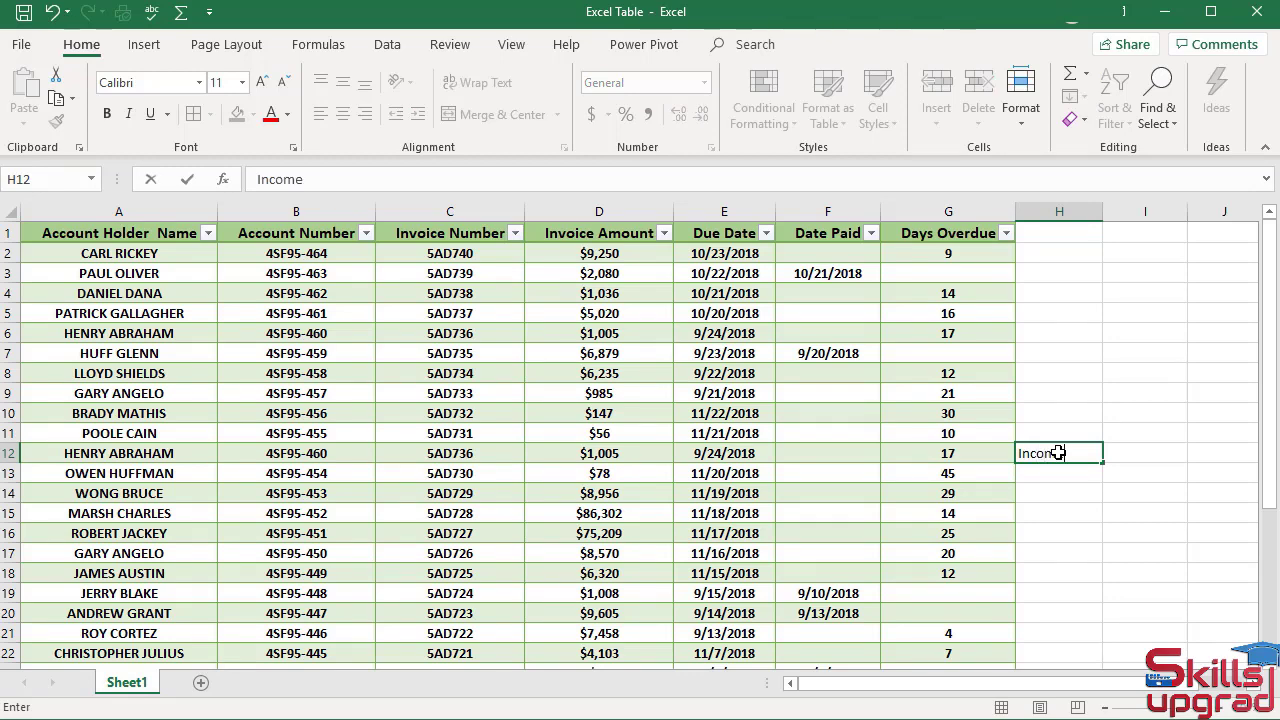
{"action": "key", "text": "Return"}
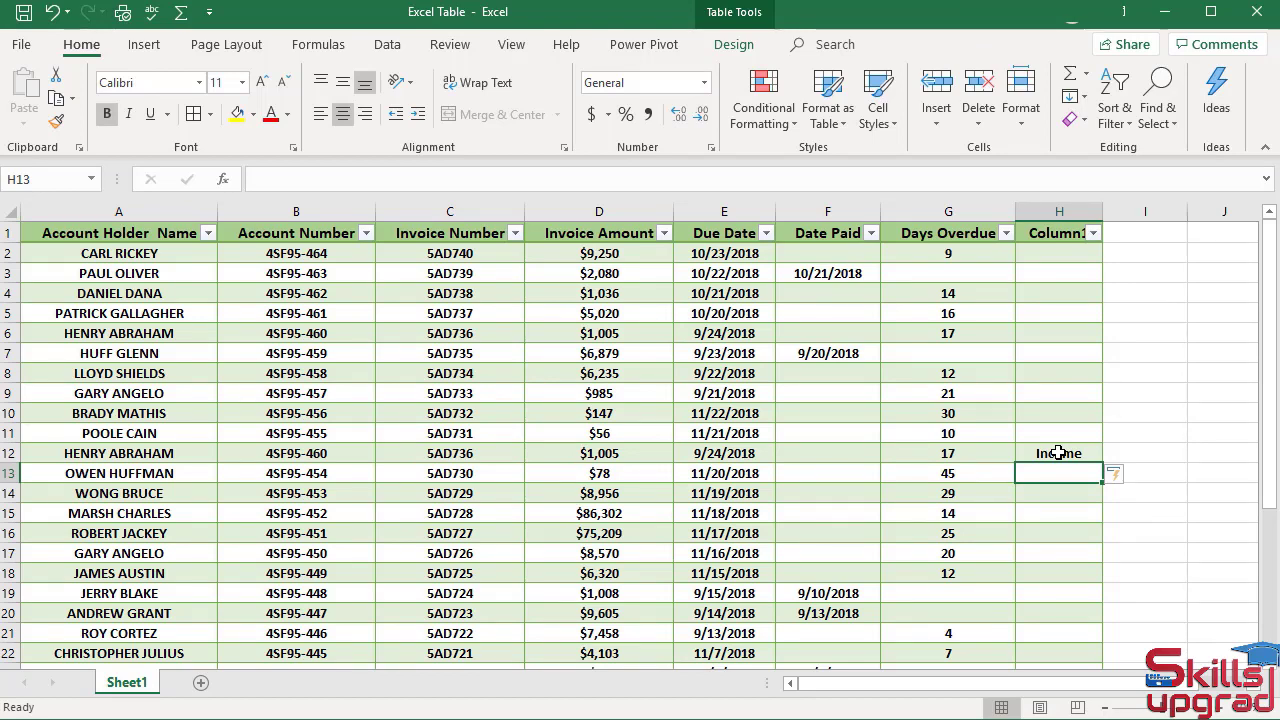
Insert a new table column to the left of the Invoice Number column
{"action": "left_click", "coordinate": [489, 496]}
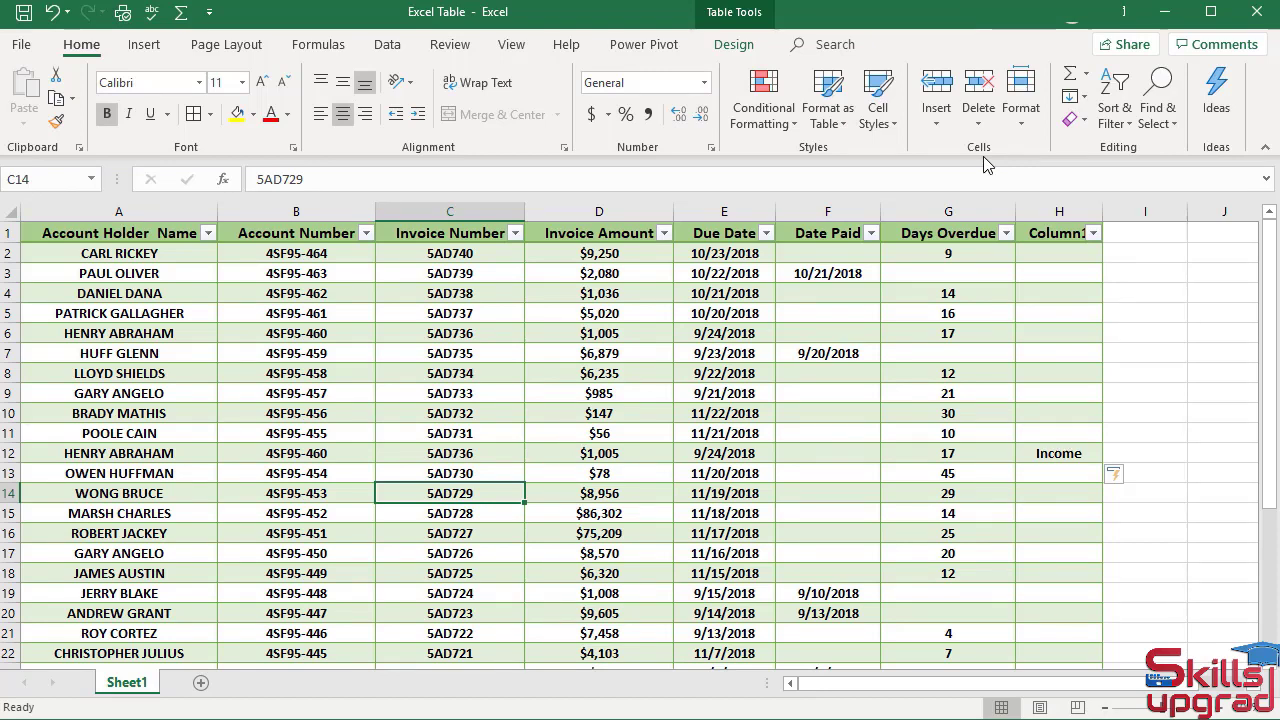
{"action": "left_click", "coordinate": [938, 128]}
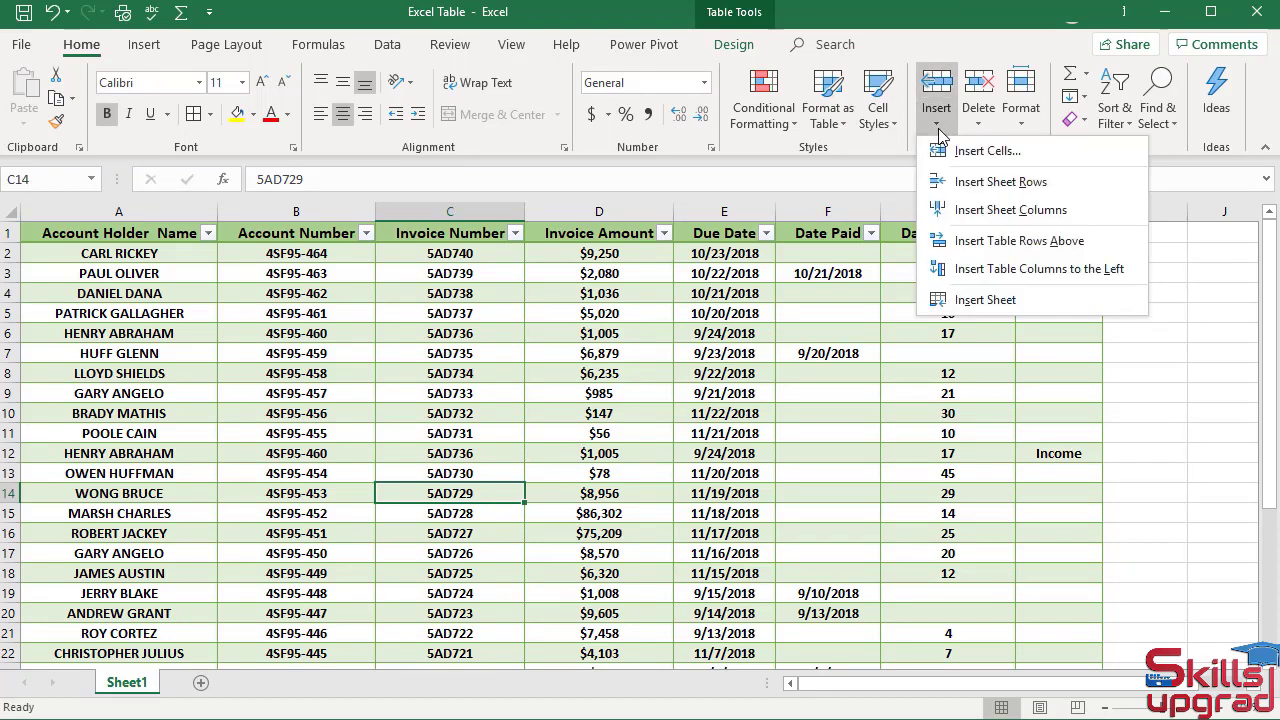
{"action": "left_click", "coordinate": [990, 272]}
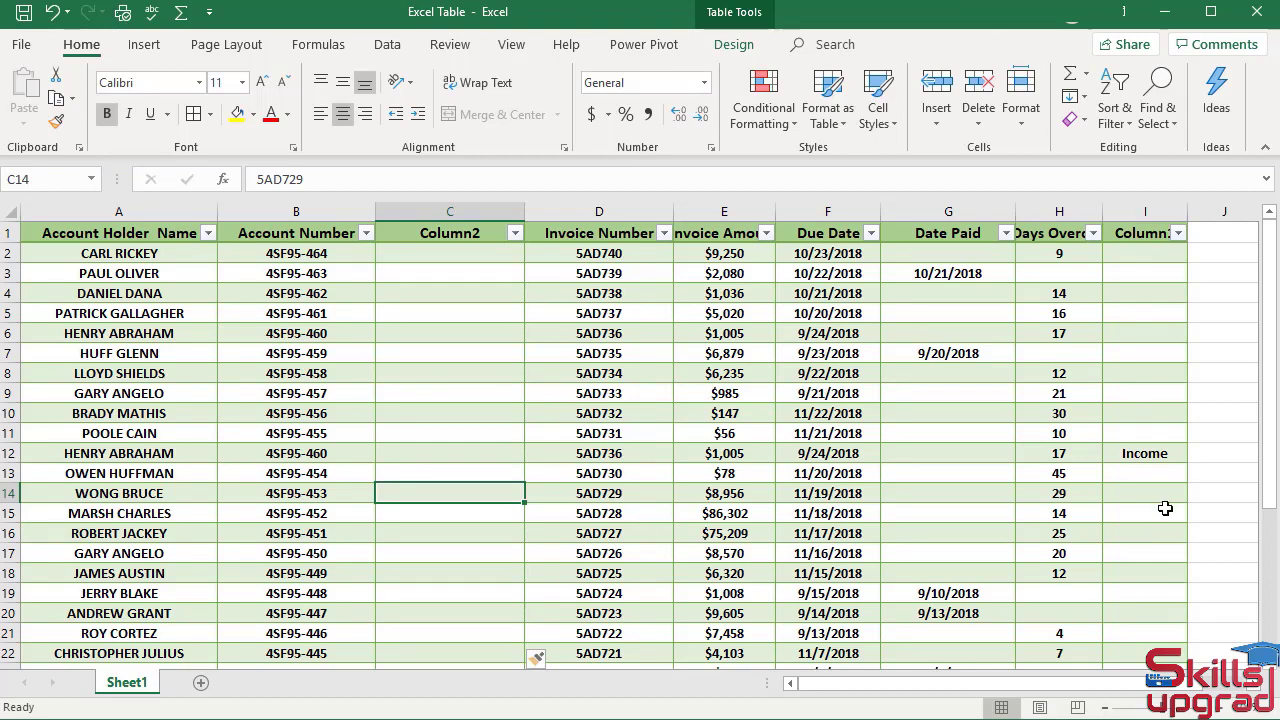
Delete the table column in column I that contains the Income entry
{"action": "left_click", "coordinate": [1157, 404]}
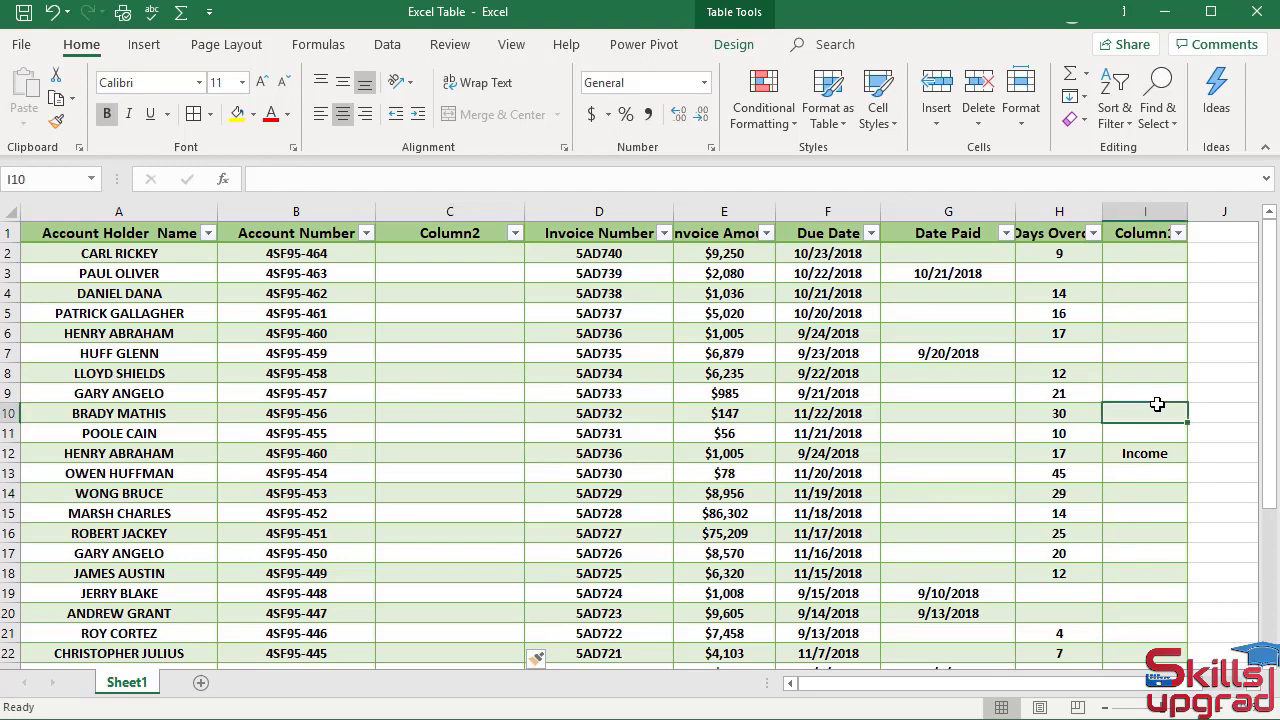
{"action": "left_click", "coordinate": [979, 124]}
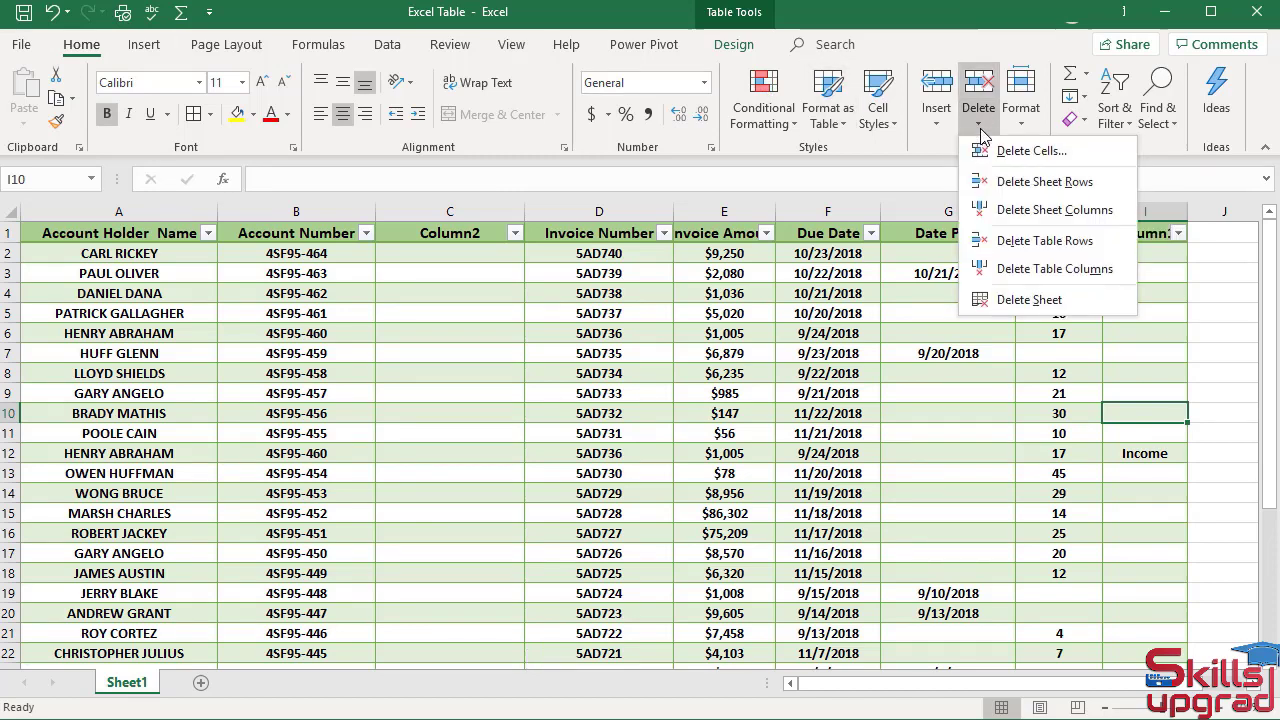
{"action": "left_click", "coordinate": [1052, 270]}
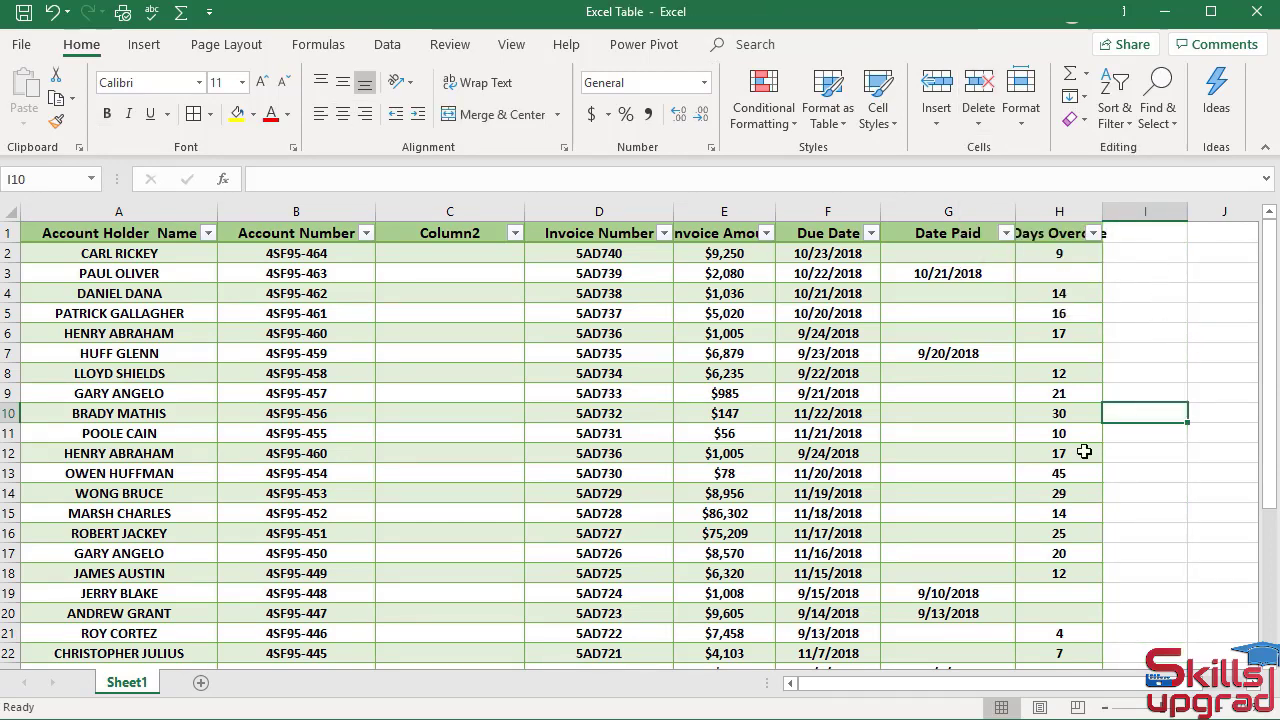
Delete the blank table column between Account Number and Invoice Number
{"action": "left_click", "coordinate": [439, 453]}
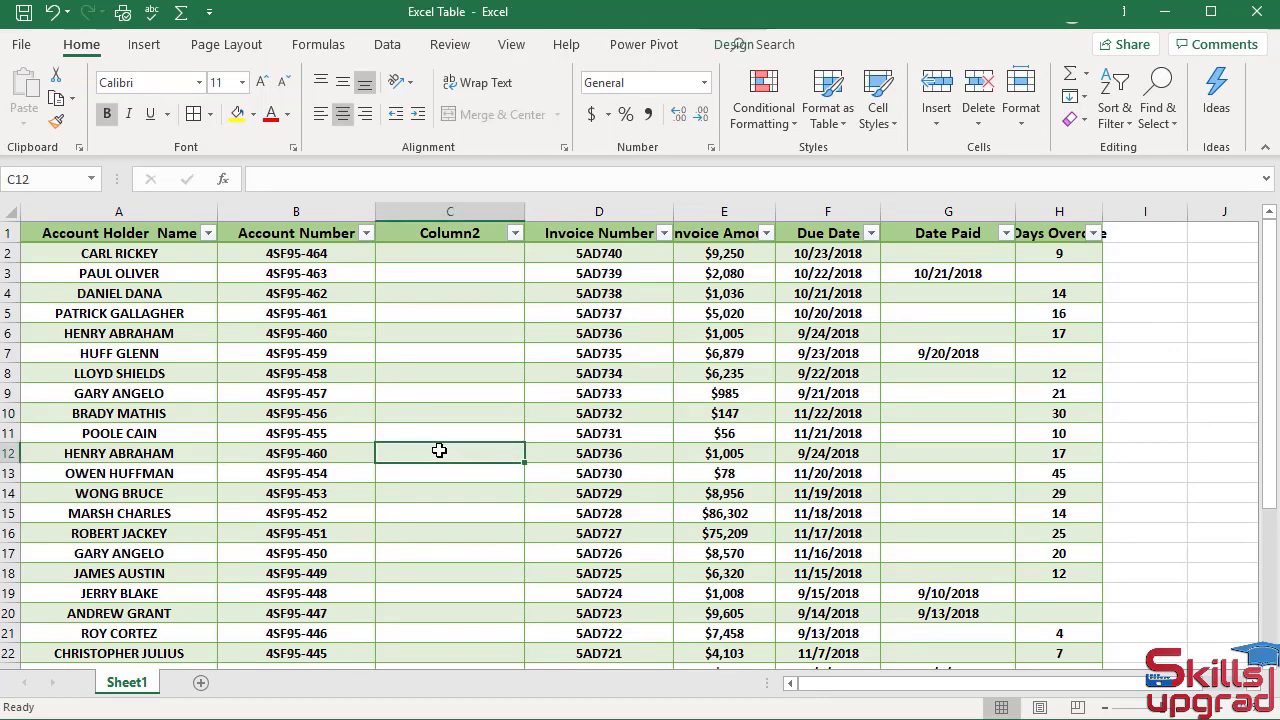
{"action": "left_click", "coordinate": [978, 118]}
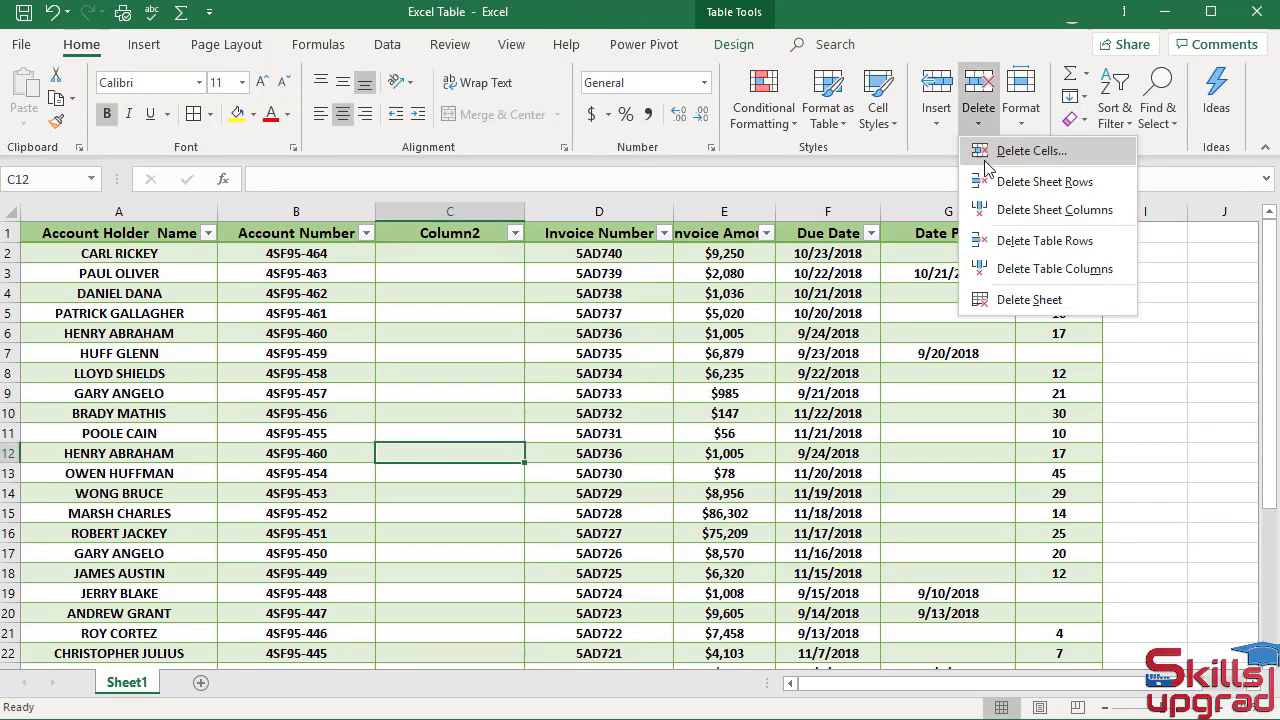
{"action": "left_click", "coordinate": [1025, 270]}
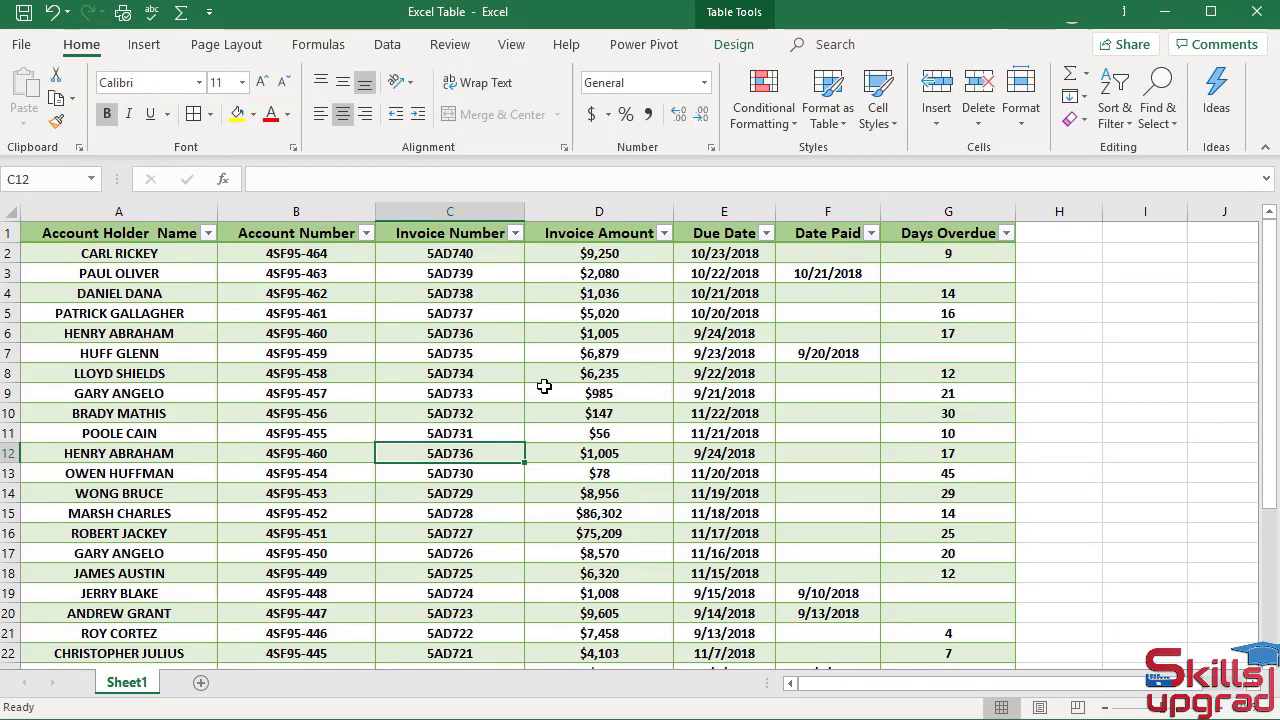
Delete the table row in row 13, which holds invoice 5AD730
{"action": "left_click", "coordinate": [106, 476]}
{"action": "left_click", "coordinate": [990, 133]}
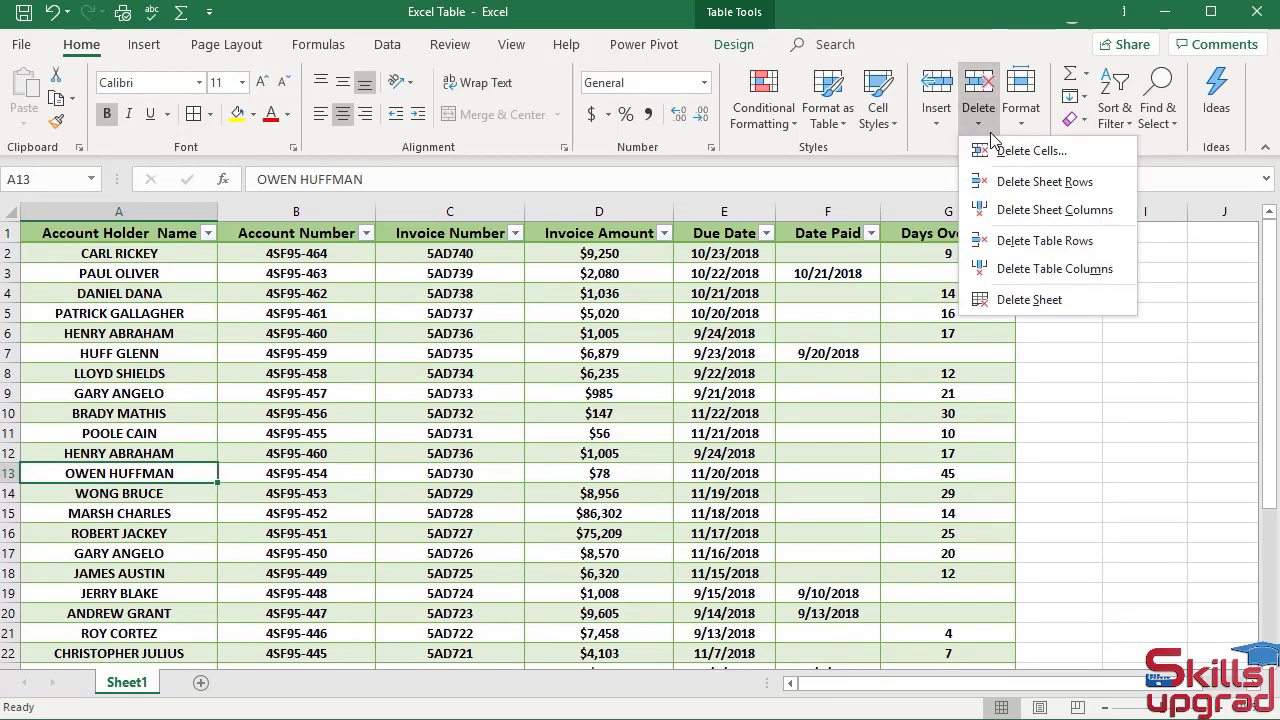
{"action": "left_click", "coordinate": [1037, 249]}
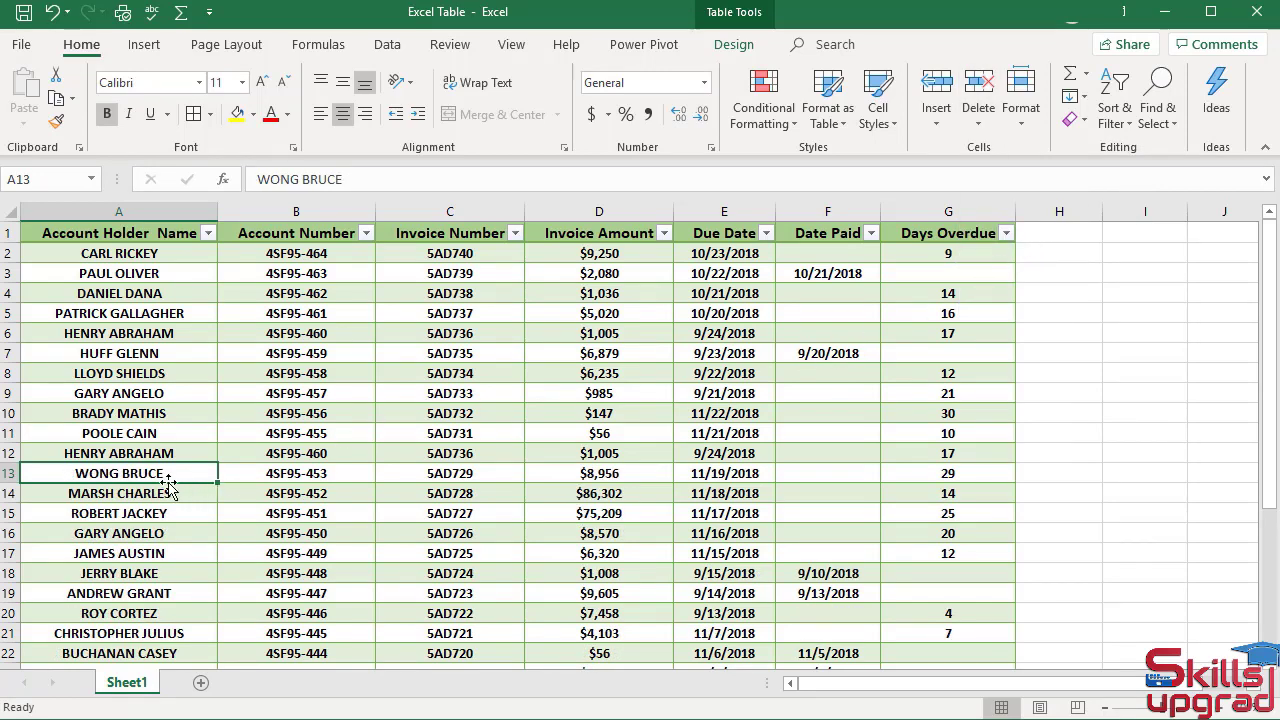
Add a total row to the invoice table
{"action": "key", "text": "Up"}
{"action": "key", "text": "Up"}
{"action": "key", "text": "Right"}
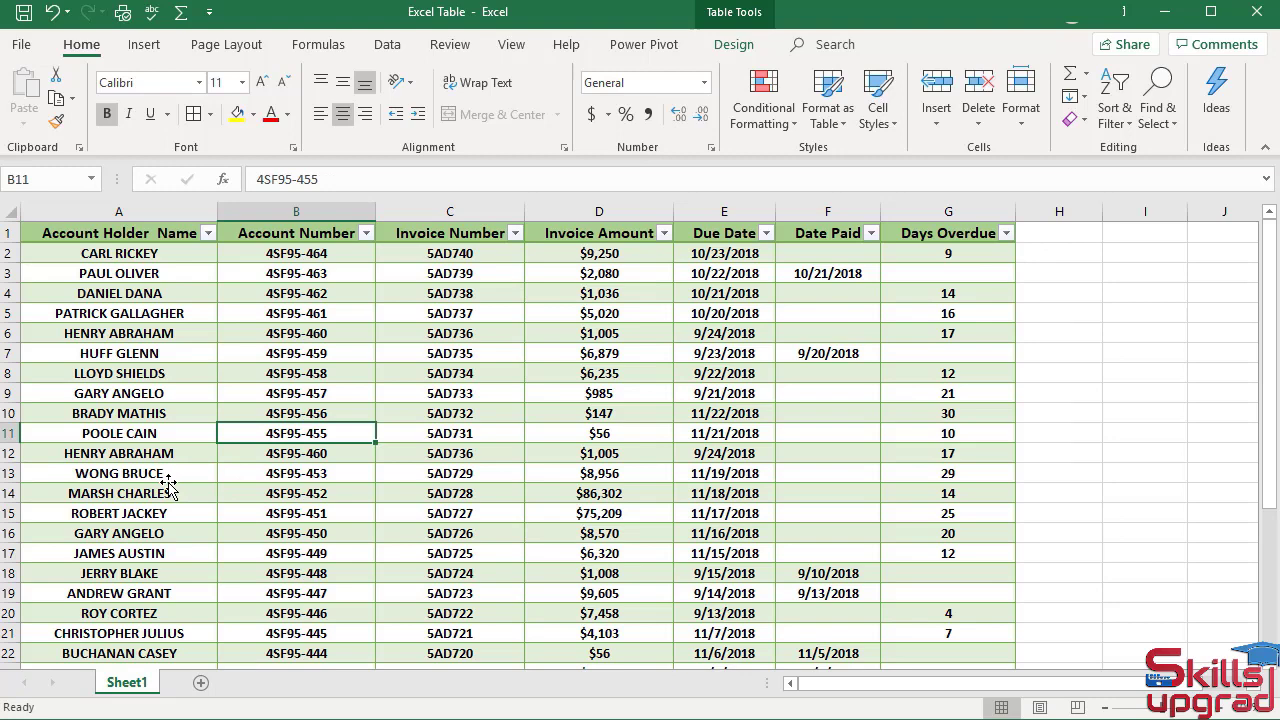
{"action": "left_click", "coordinate": [746, 52]}
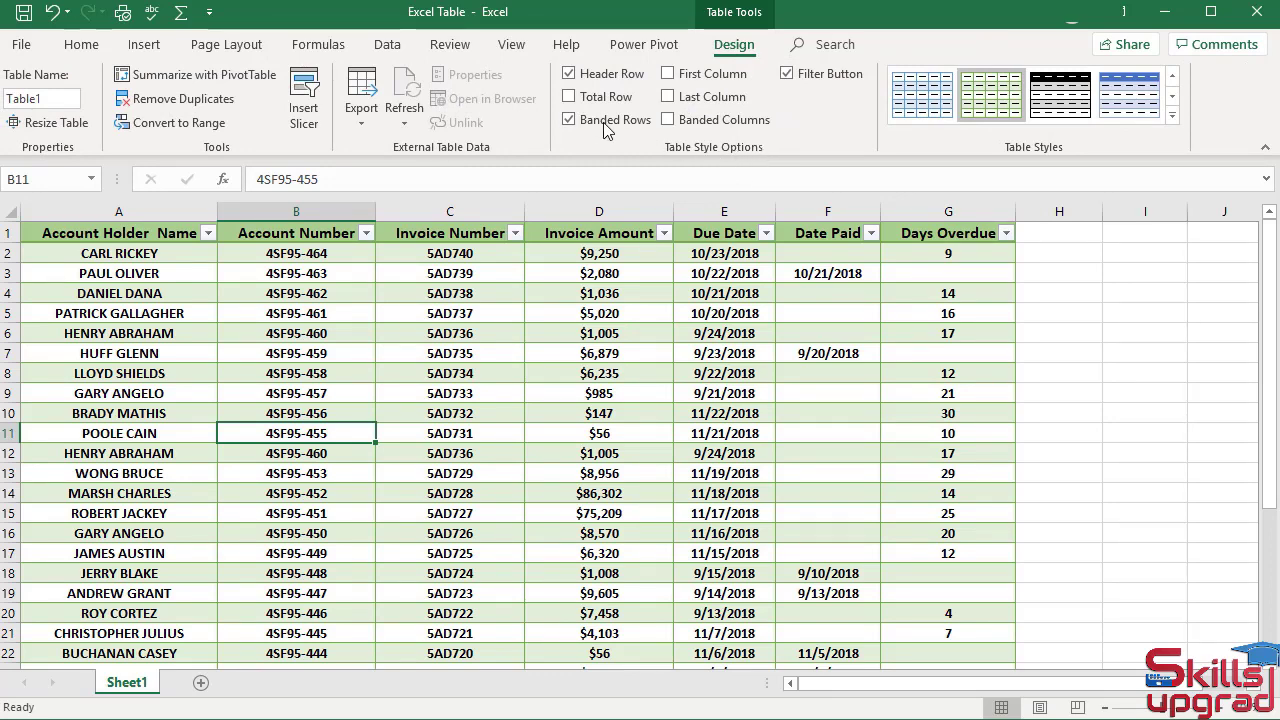
{"action": "left_click", "coordinate": [572, 98]}
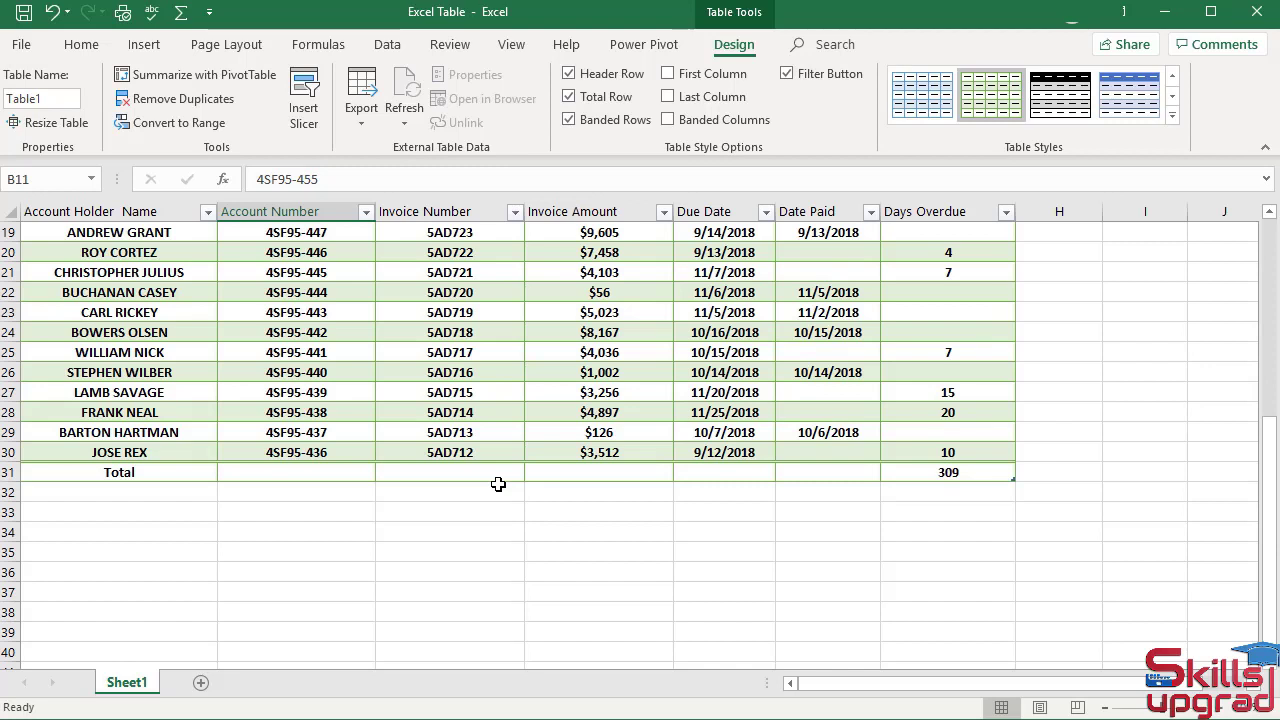
Set the total row's Invoice Amount cell to calculate the Sum of the column
{"action": "left_click", "coordinate": [594, 472]}
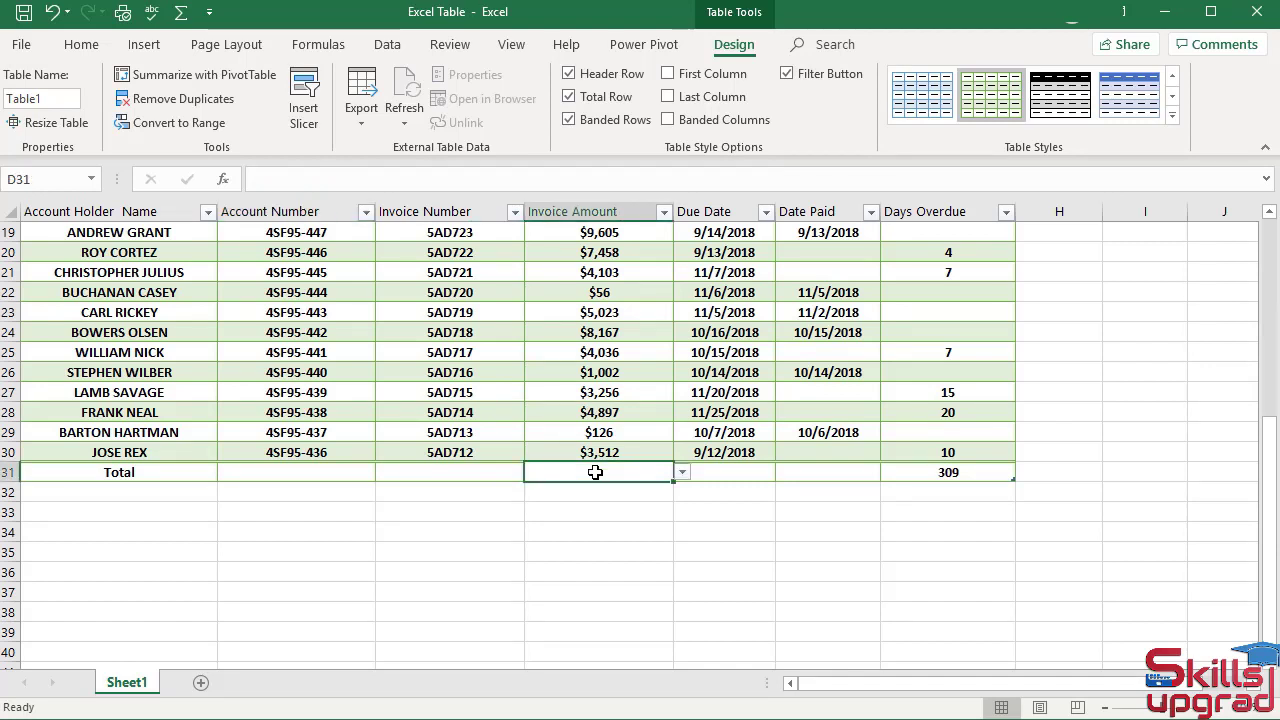
{"action": "left_click", "coordinate": [684, 474]}
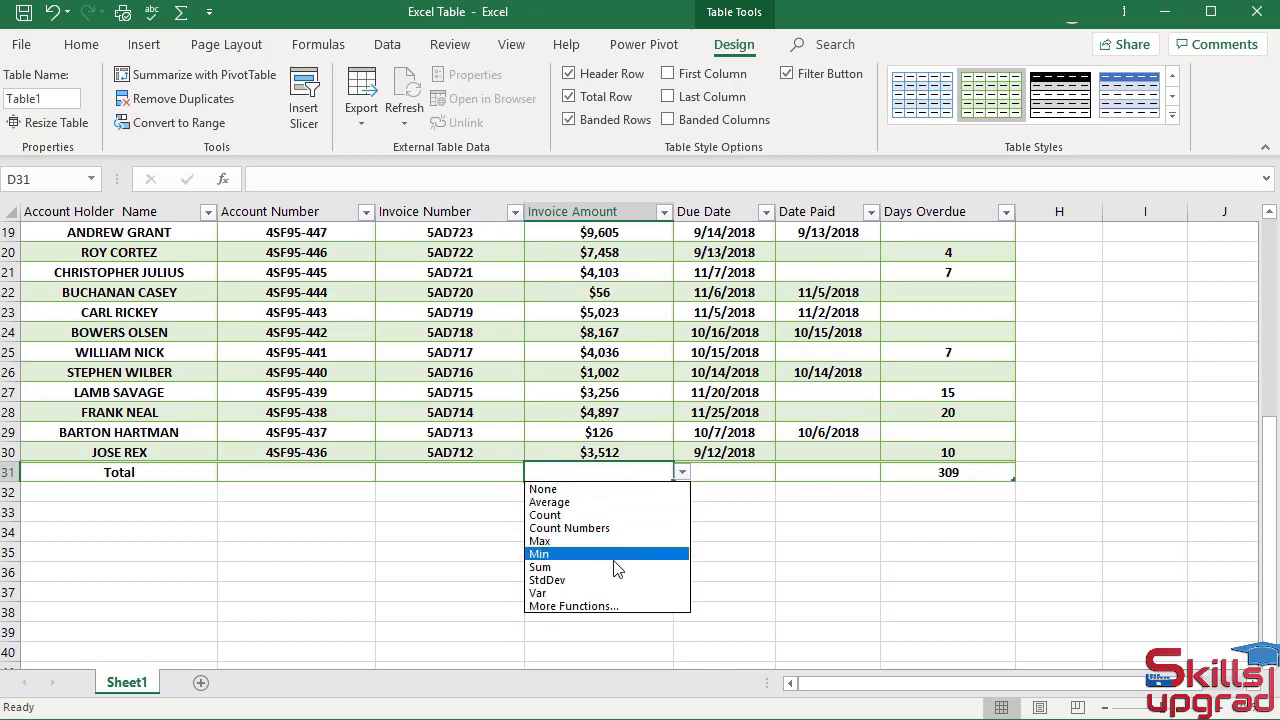
{"action": "left_click", "coordinate": [598, 567]}
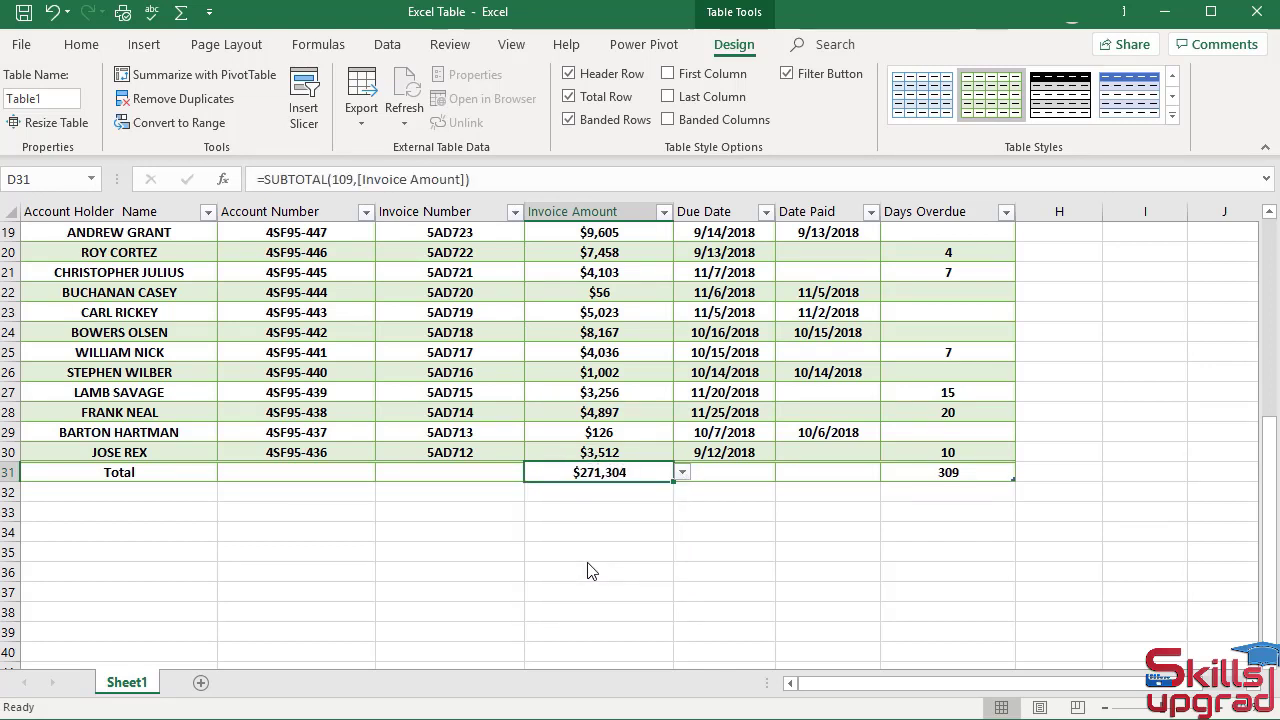
{"action": "scroll", "coordinate": [588, 580], "scroll_direction": "up", "scroll_amount": 4}
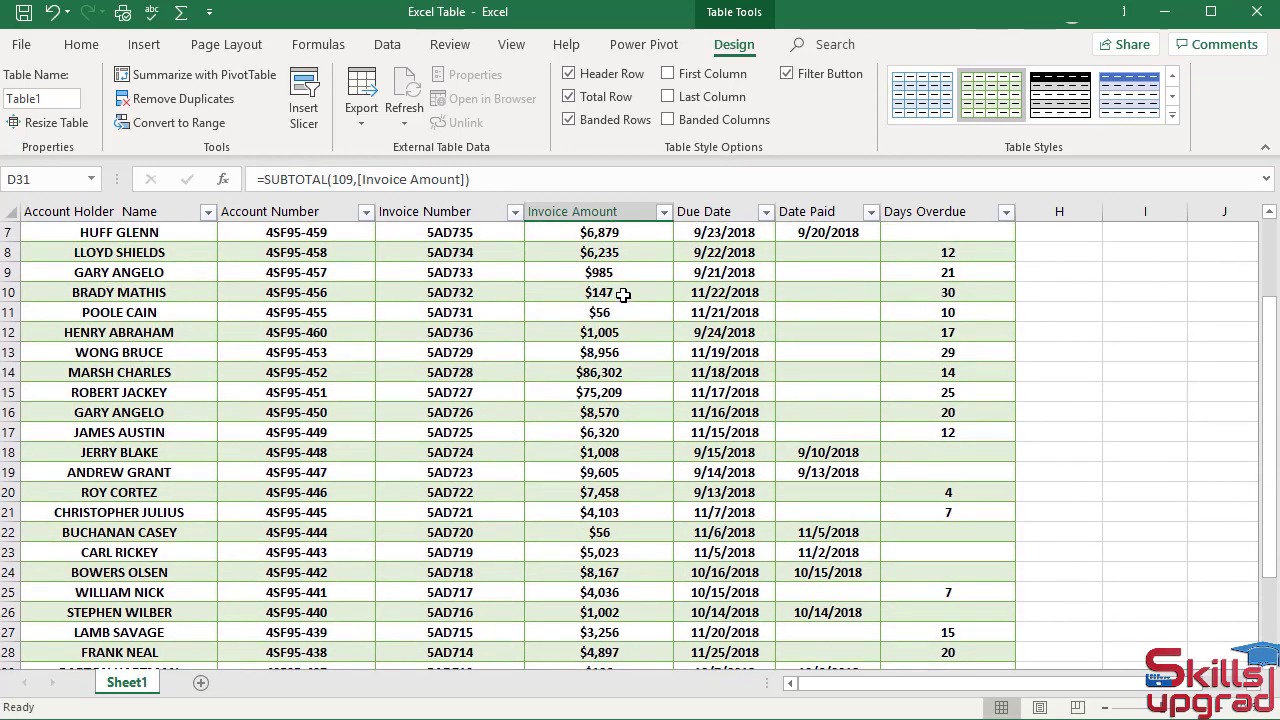
{"action": "scroll", "coordinate": [622, 294], "scroll_direction": "up", "scroll_amount": 2}
{"action": "scroll", "coordinate": [593, 447], "scroll_direction": "down", "scroll_amount": 3}
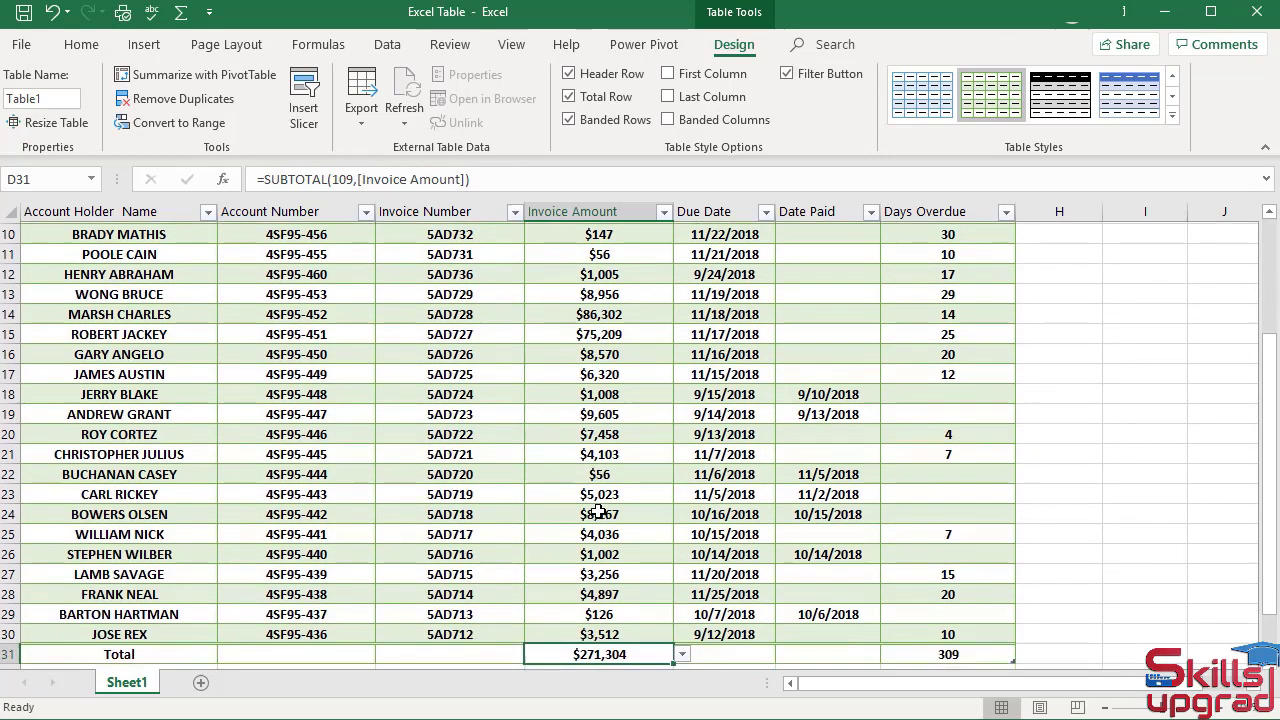
{"action": "scroll", "coordinate": [597, 512], "scroll_direction": "down", "scroll_amount": 2}
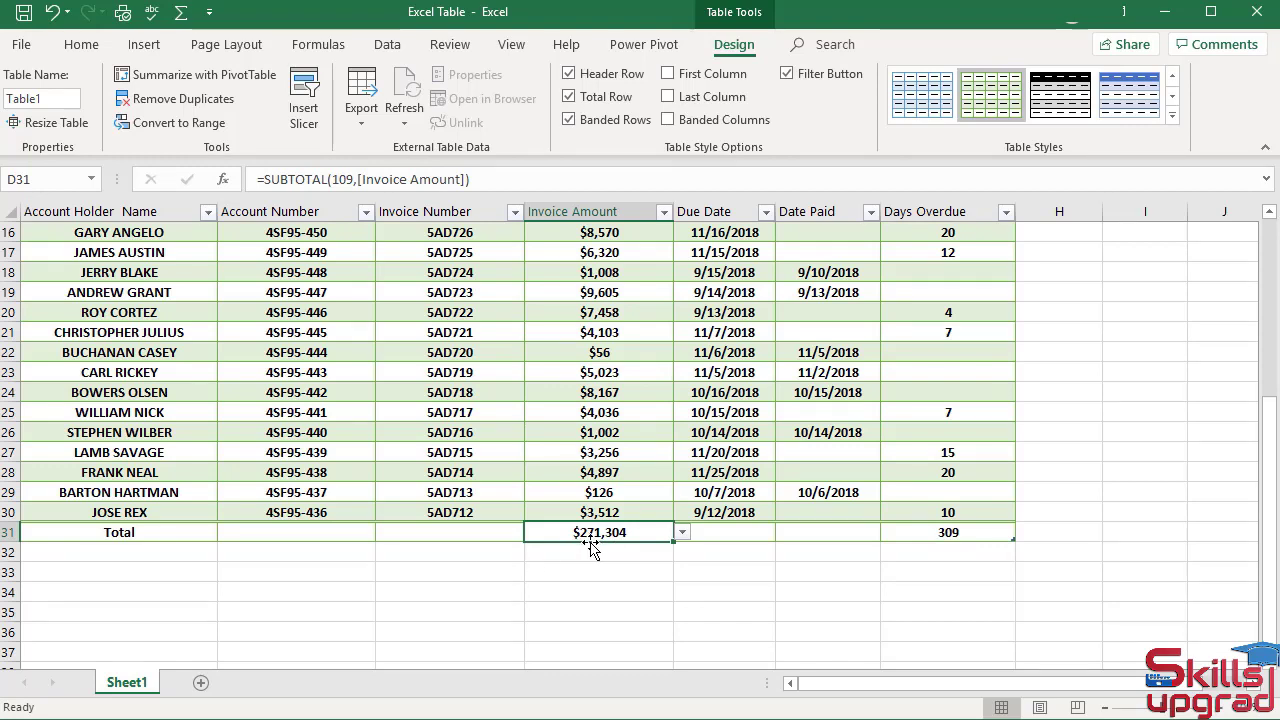
Set the total row's Invoice Number cell to show the Count of the invoices
{"action": "scroll", "coordinate": [480, 480], "scroll_direction": "up", "scroll_amount": 1}
{"action": "scroll", "coordinate": [480, 480], "scroll_direction": "up", "scroll_amount": 5}
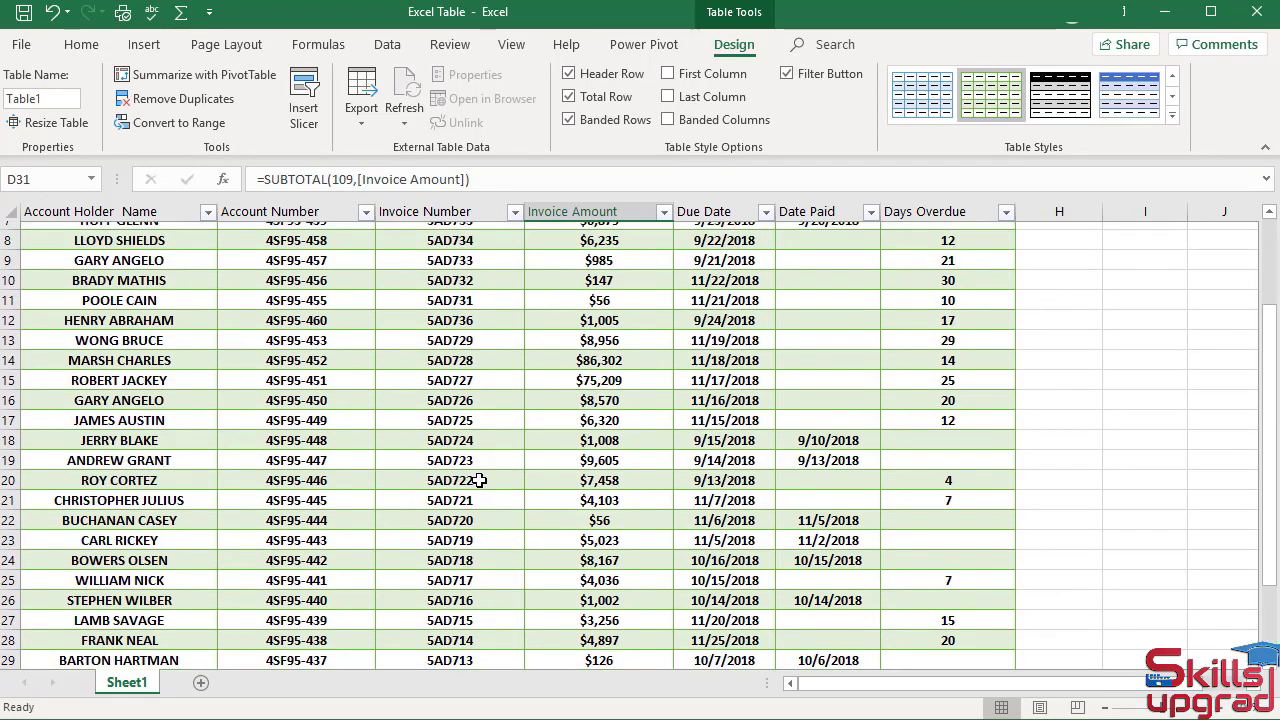
{"action": "scroll", "coordinate": [457, 408], "scroll_direction": "down", "scroll_amount": 5}
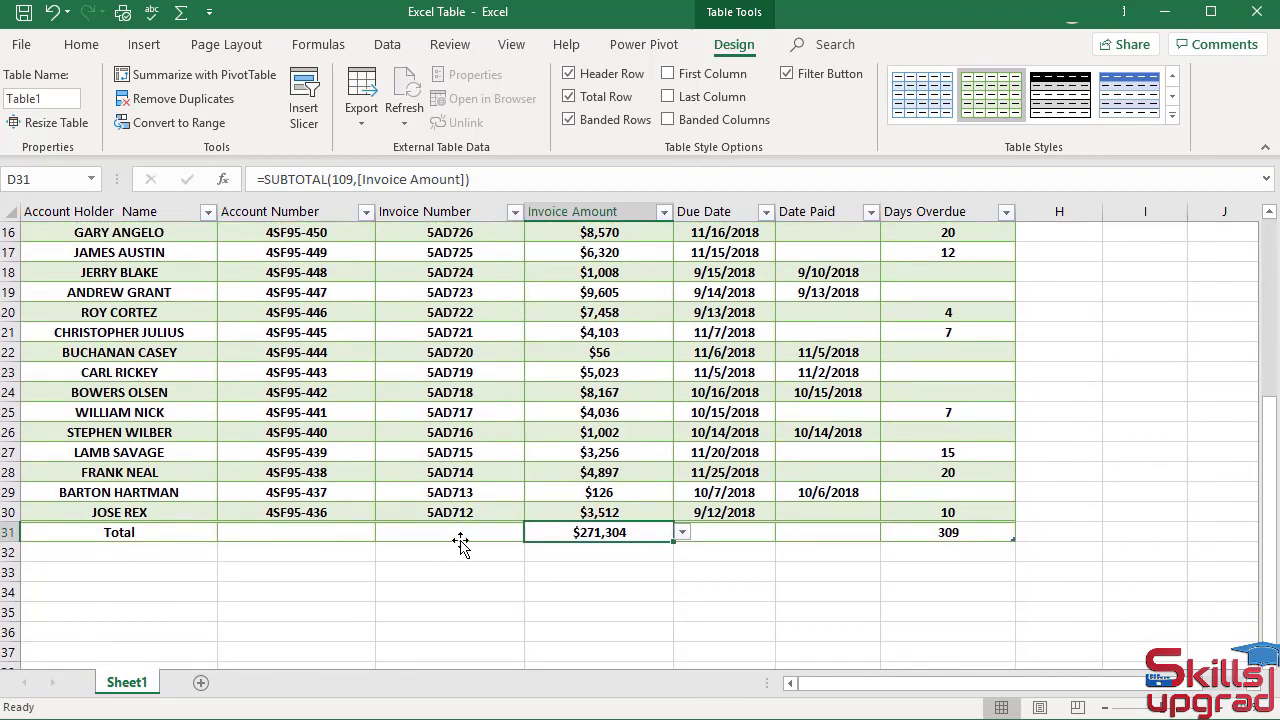
{"action": "left_click", "coordinate": [458, 532]}
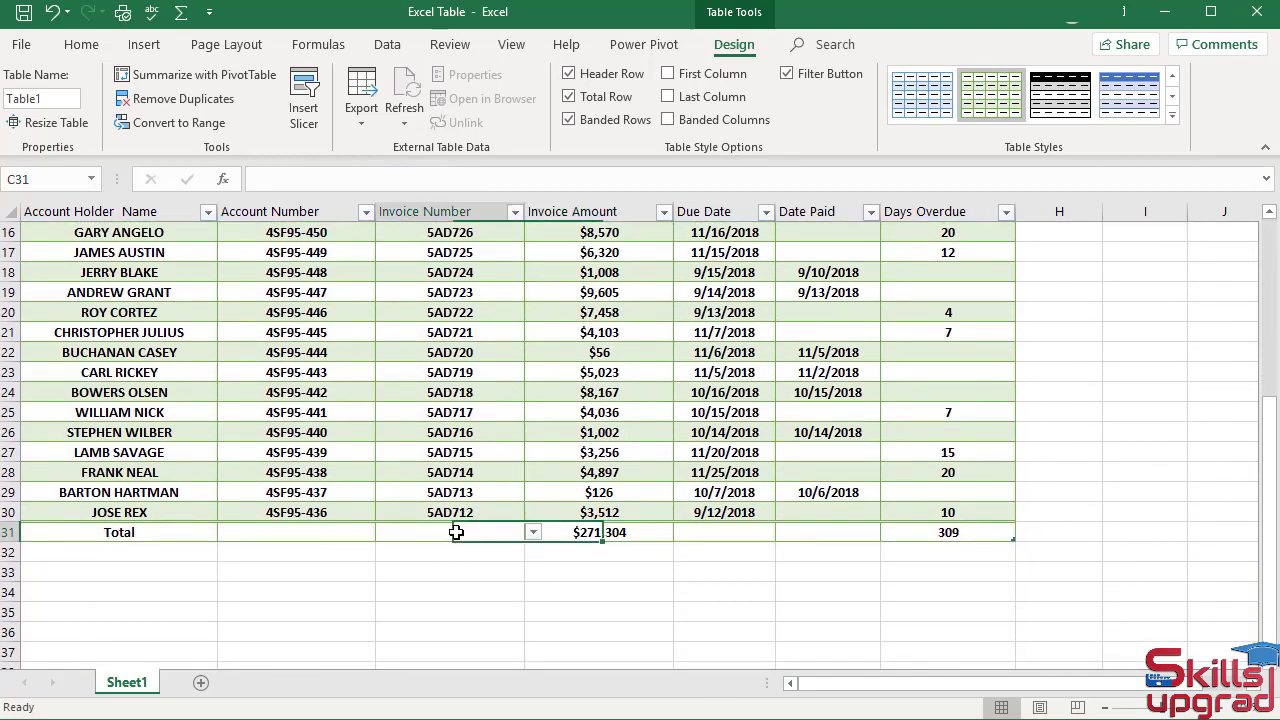
{"action": "left_click", "coordinate": [534, 533]}
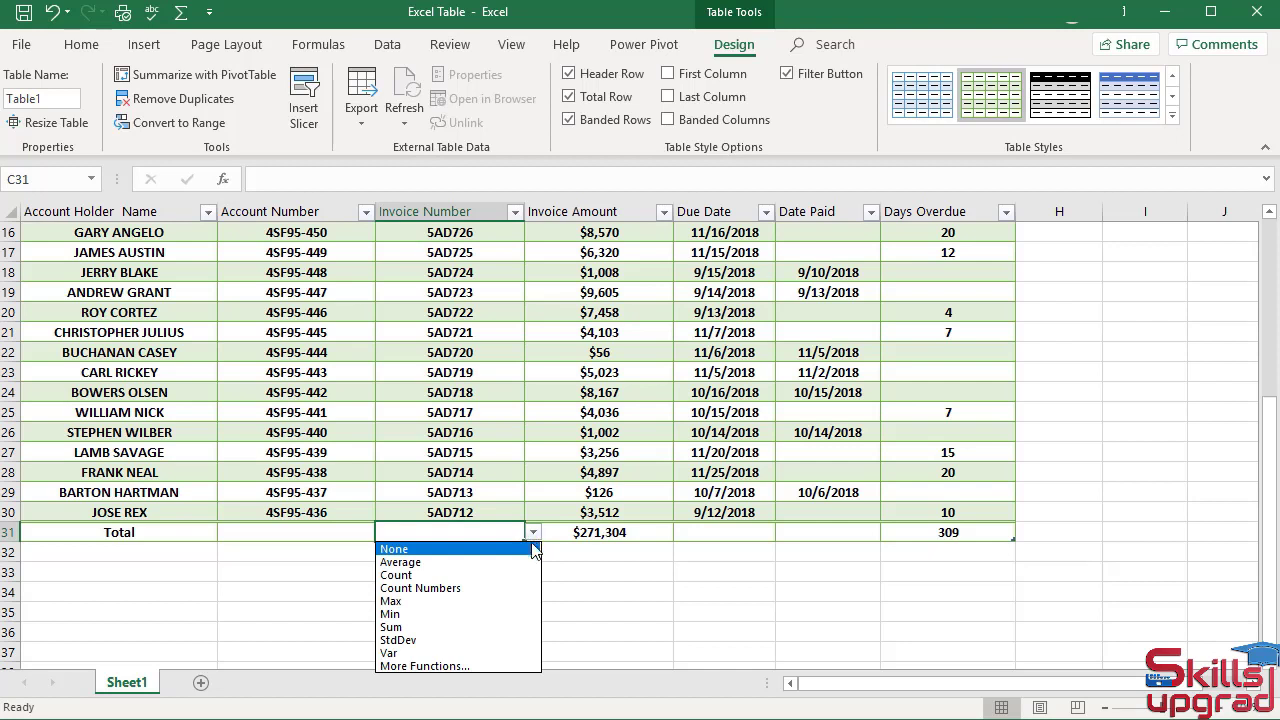
{"action": "left_click", "coordinate": [424, 577]}
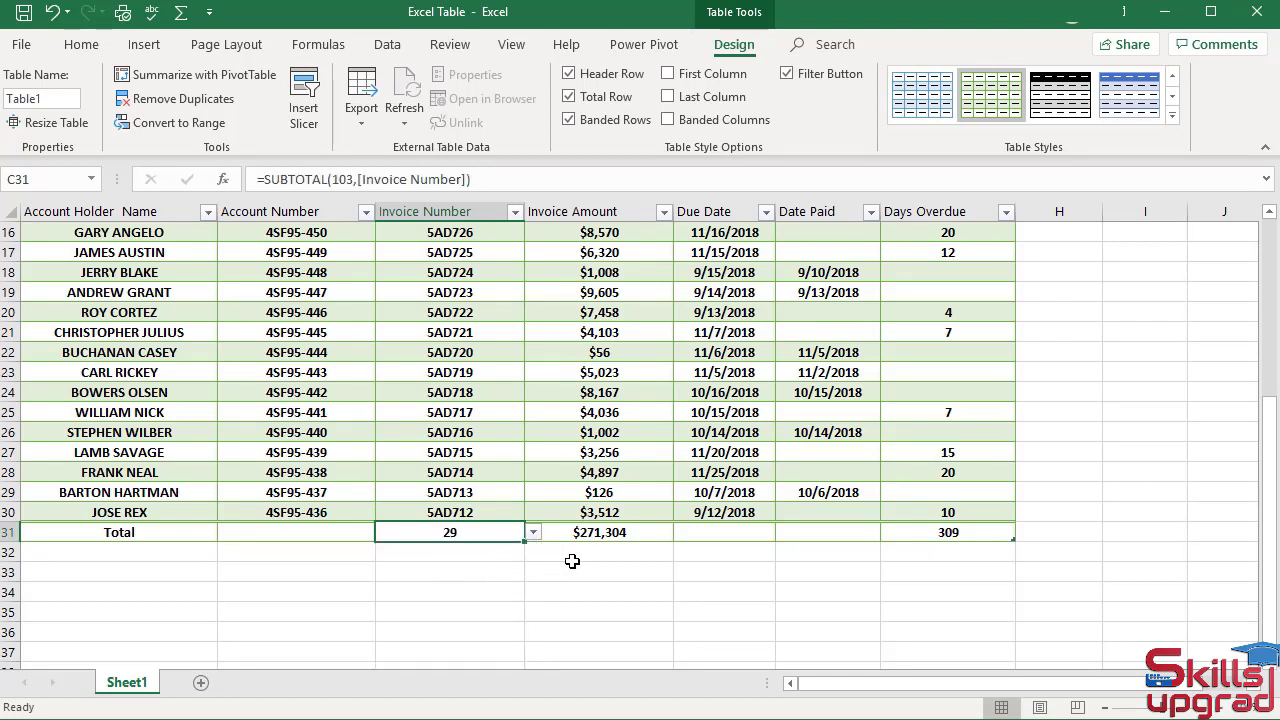
{"action": "scroll", "coordinate": [494, 457], "scroll_direction": "up", "scroll_amount": 5}
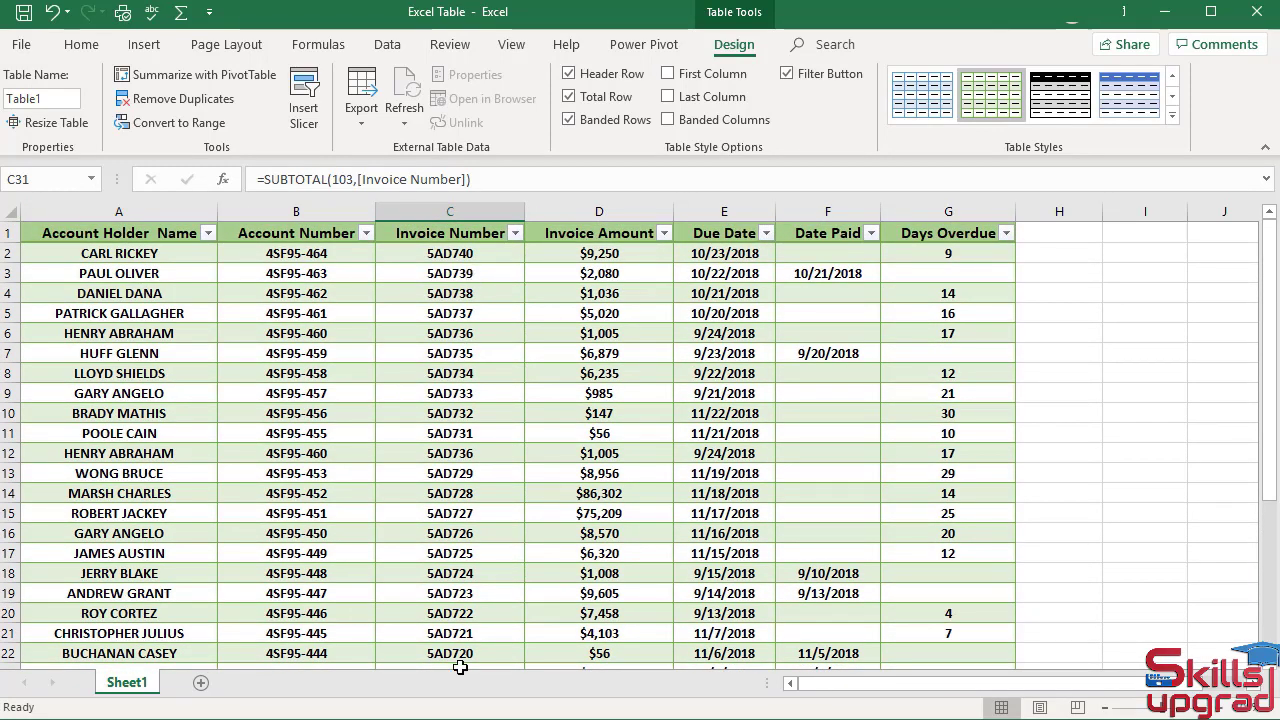
{"action": "scroll", "coordinate": [458, 662], "scroll_direction": "down", "scroll_amount": 3}
{"action": "scroll", "coordinate": [458, 665], "scroll_direction": "down", "scroll_amount": 2}
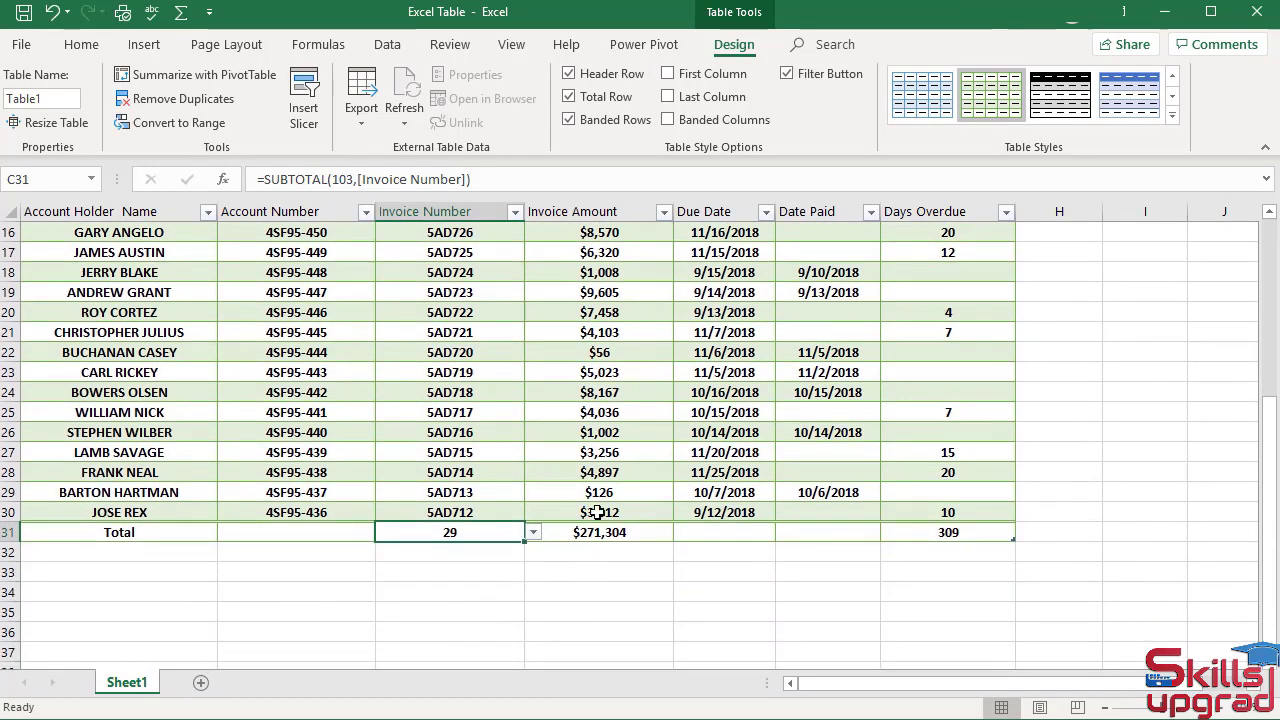
Rename the table as Sales_Table
{"action": "left_click", "coordinate": [61, 96]}
{"action": "key", "text": "BackSpace"}
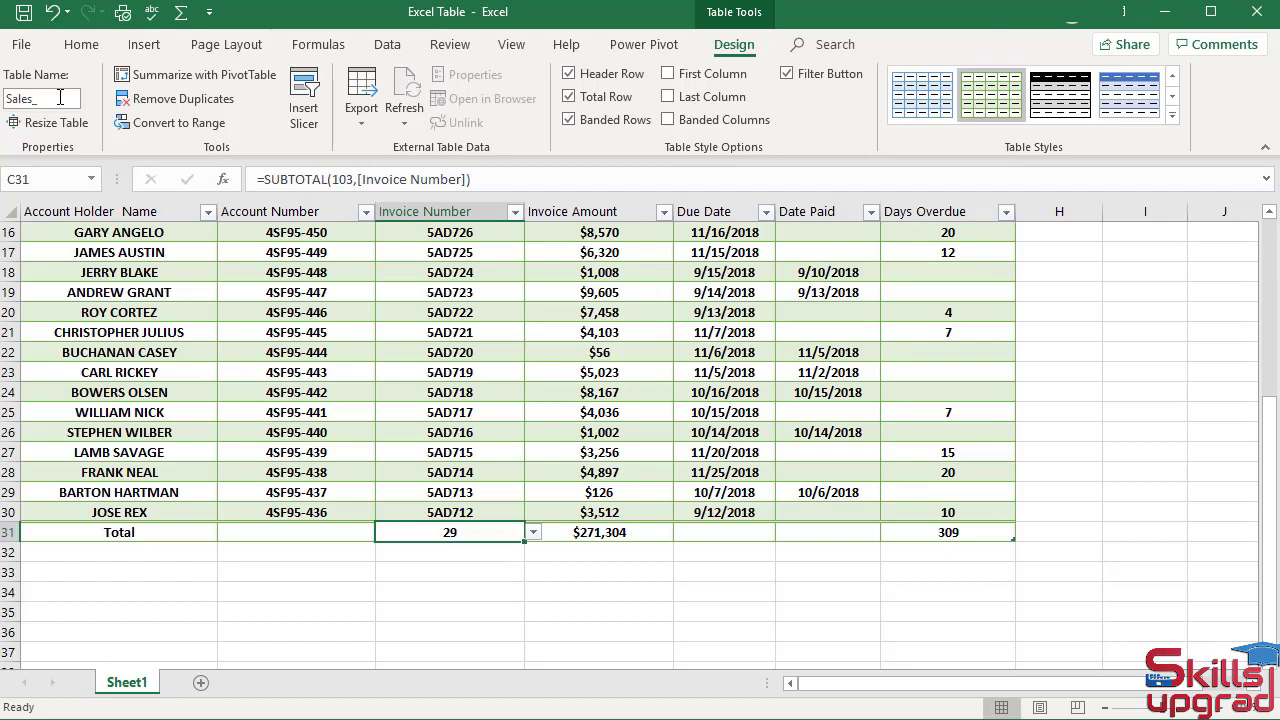
{"action": "type", "text": "able"}
{"action": "key", "text": "Return"}
{"action": "scroll", "coordinate": [330, 385], "scroll_direction": "up", "scroll_amount": 5}
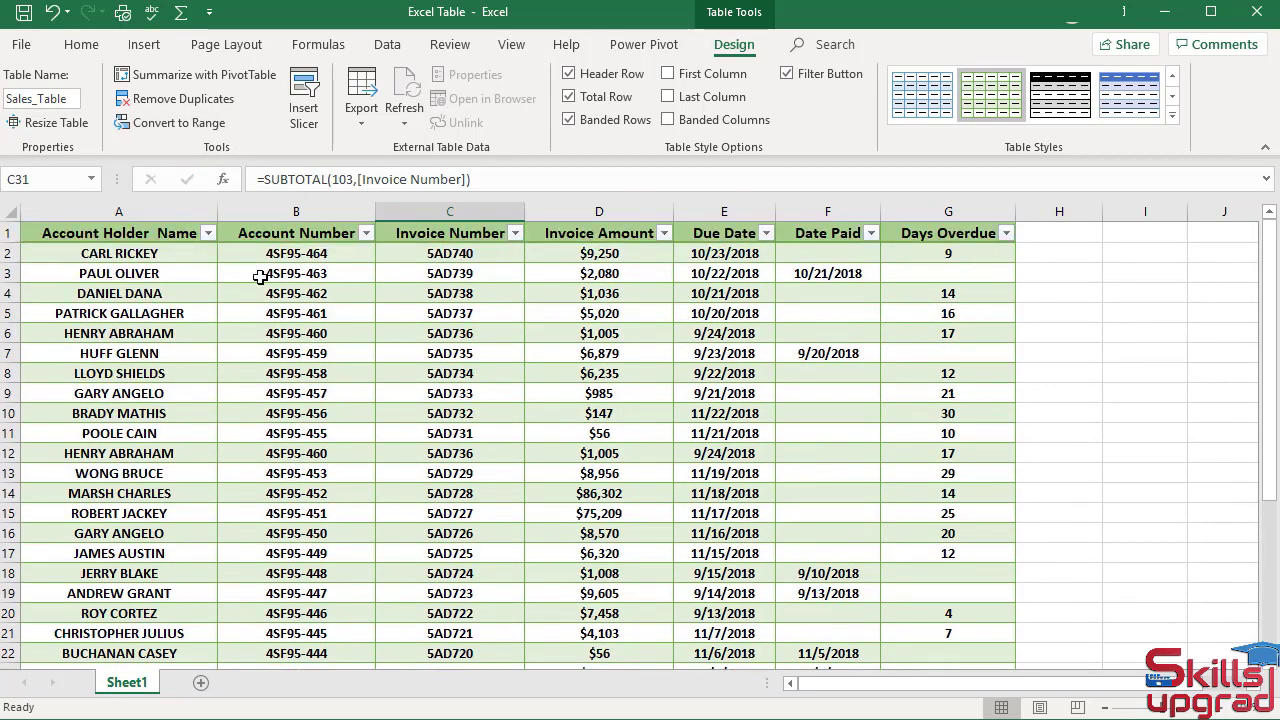